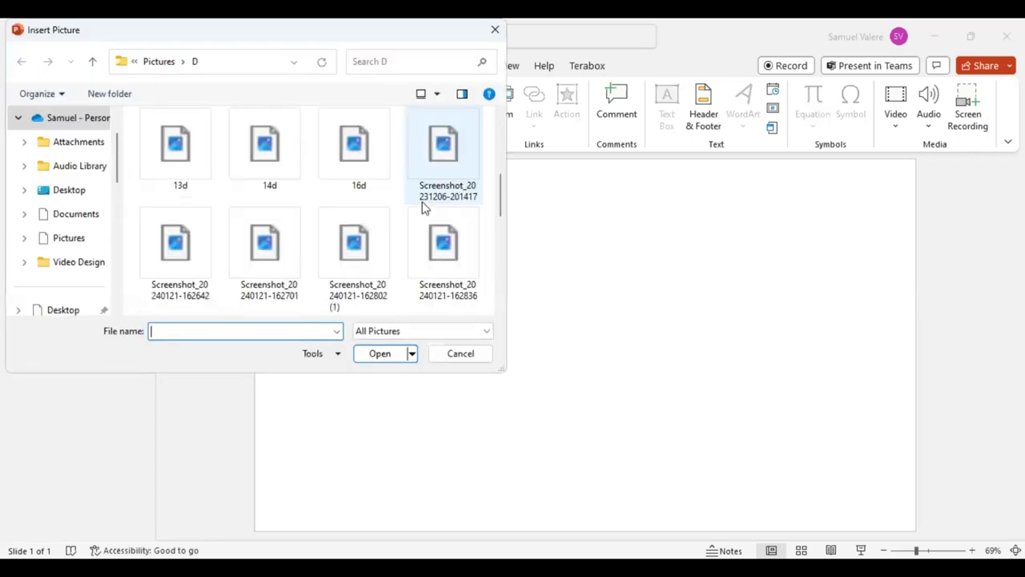
{"action": "scroll", "coordinate": [424, 208], "scroll_direction": "down", "scroll_amount": 2}
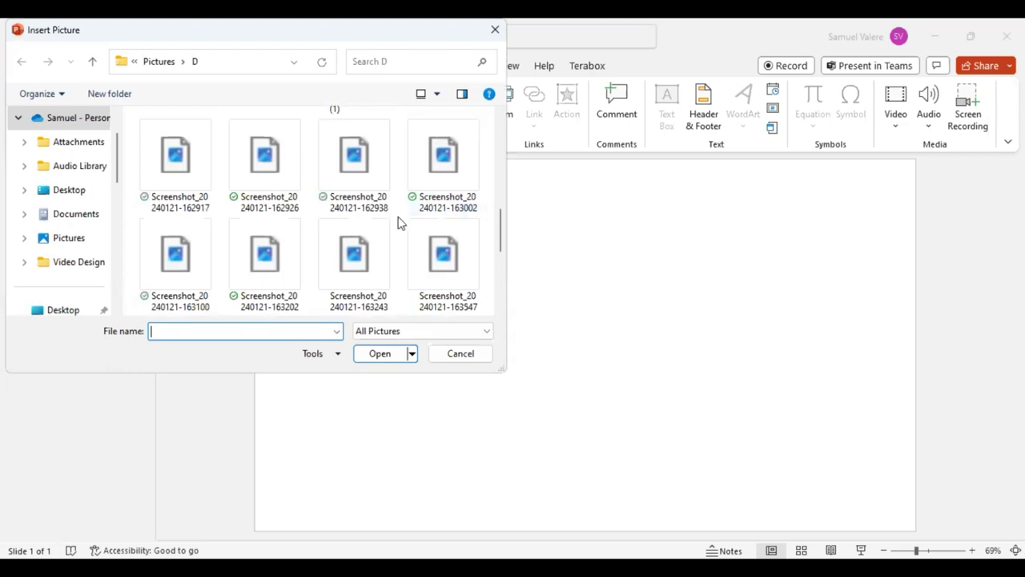
{"action": "scroll", "coordinate": [402, 218], "scroll_direction": "up", "scroll_amount": 1}
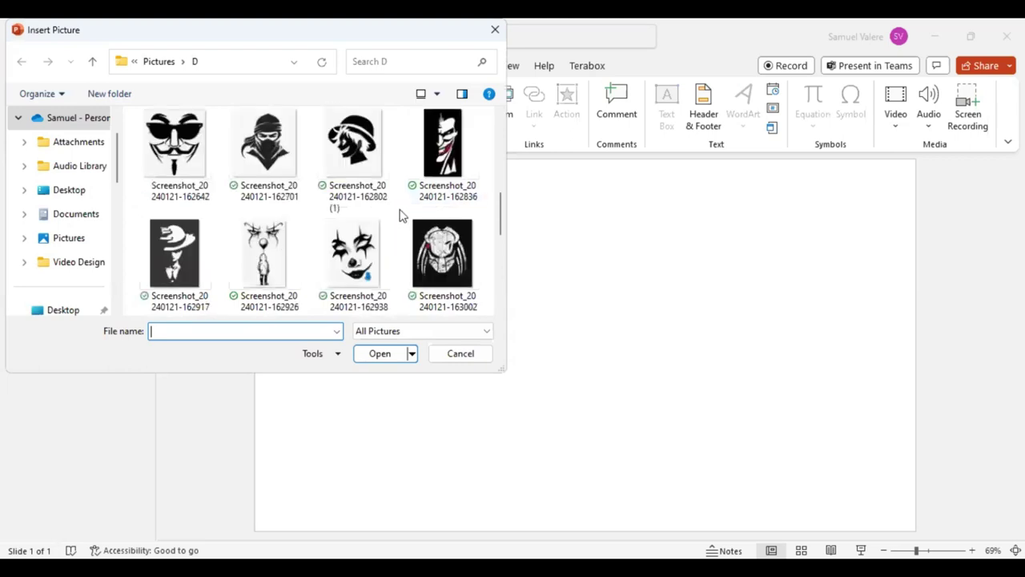
{"action": "scroll", "coordinate": [402, 218], "scroll_direction": "up", "scroll_amount": 4}
{"action": "scroll", "coordinate": [402, 217], "scroll_direction": "up", "scroll_amount": 2}
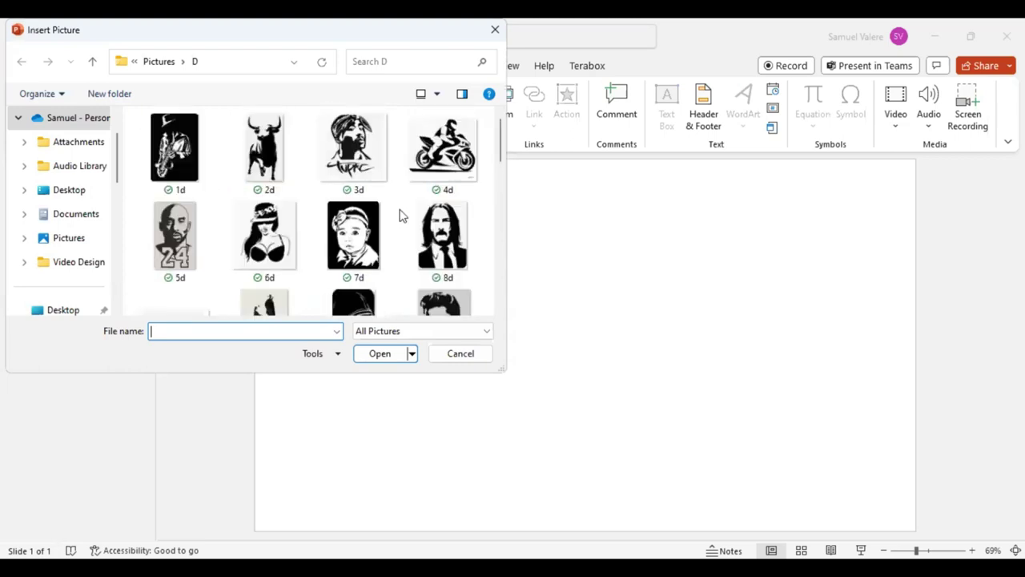
{"action": "scroll", "coordinate": [402, 216], "scroll_direction": "down", "scroll_amount": 1}
{"action": "scroll", "coordinate": [402, 216], "scroll_direction": "down", "scroll_amount": 4}
{"action": "scroll", "coordinate": [402, 217], "scroll_direction": "down", "scroll_amount": 2}
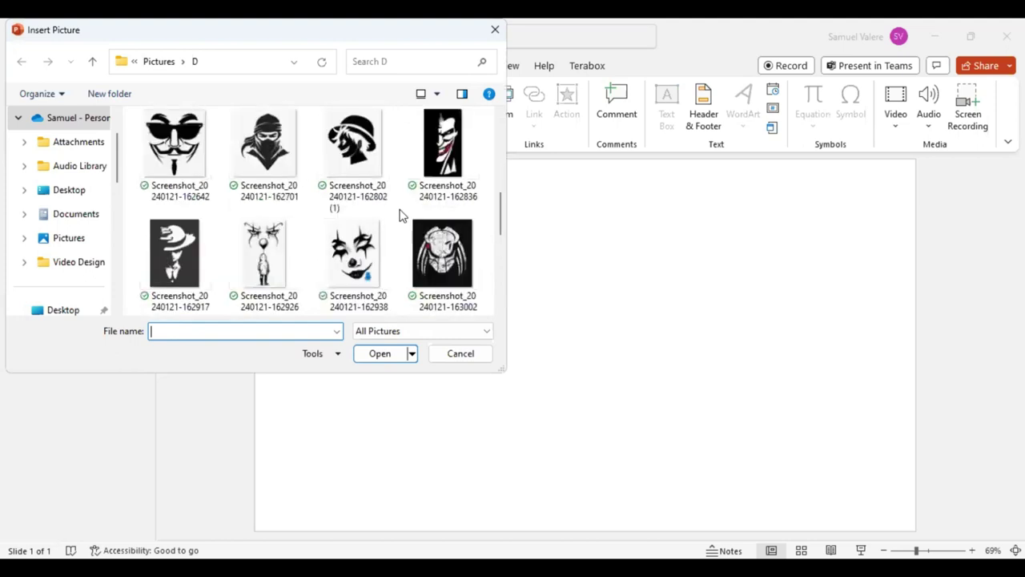
{"action": "scroll", "coordinate": [402, 216], "scroll_direction": "down", "scroll_amount": 3}
{"action": "scroll", "coordinate": [402, 216], "scroll_direction": "down", "scroll_amount": 3}
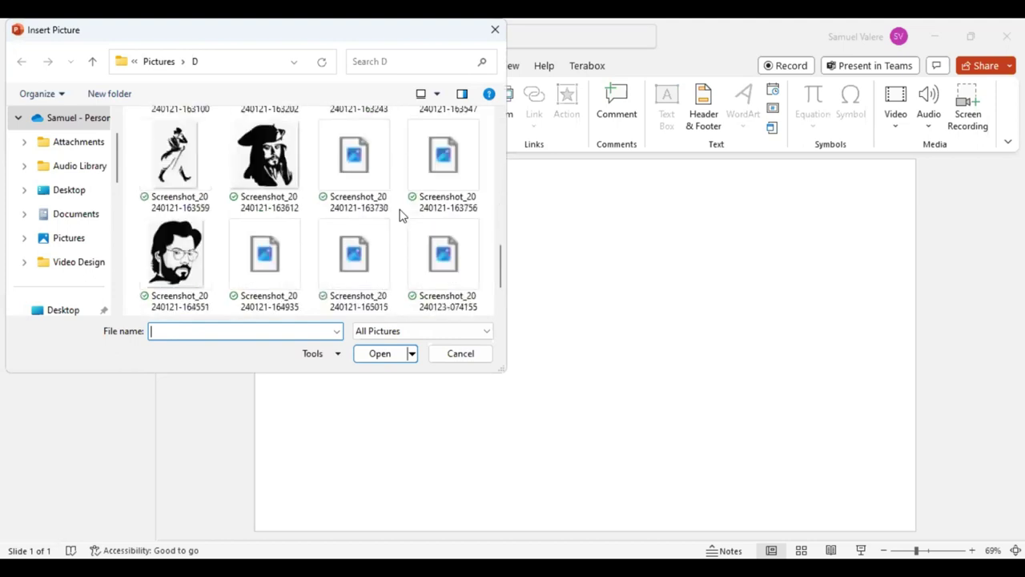
{"action": "scroll", "coordinate": [402, 216], "scroll_direction": "down", "scroll_amount": 2}
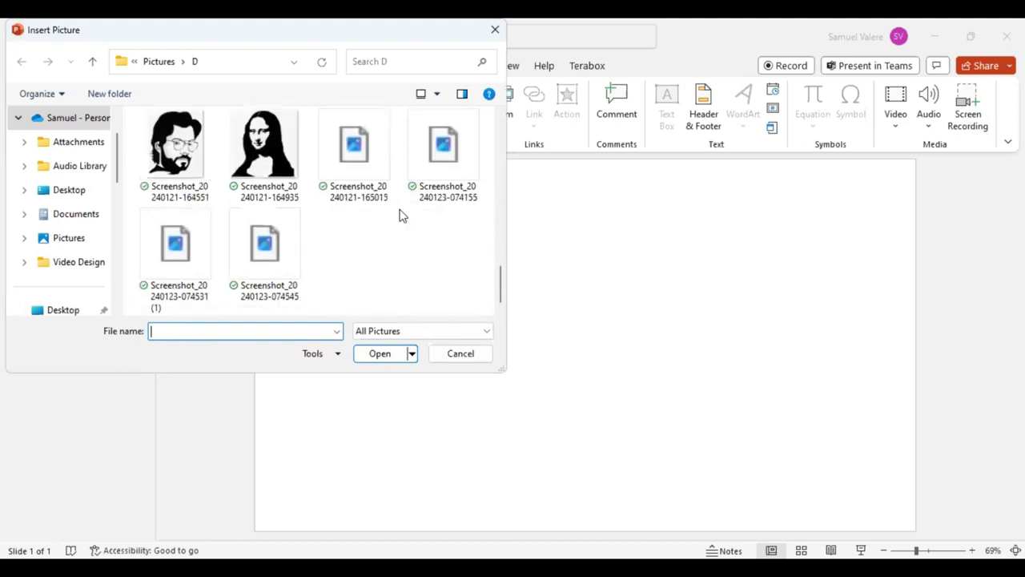
{"action": "left_click", "coordinate": [272, 251]}
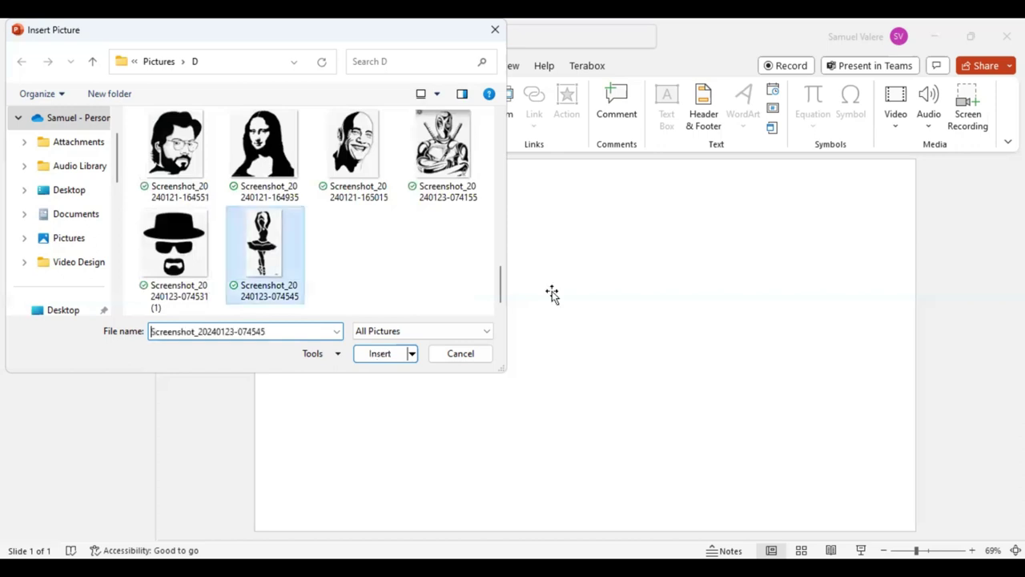
Insert the ballerina picture, enlarge it slightly and centre it on the slide.
{"action": "key", "text": "Return"}
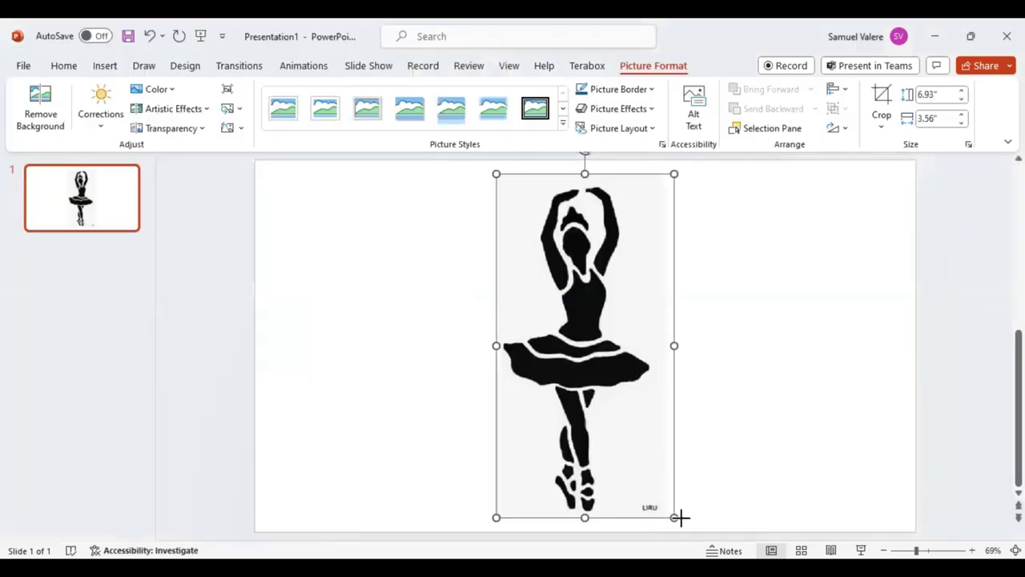
{"action": "left_click_drag", "start_coordinate": [676, 516], "coordinate": [685, 533]}
{"action": "left_click_drag", "start_coordinate": [629, 451], "coordinate": [631, 455]}
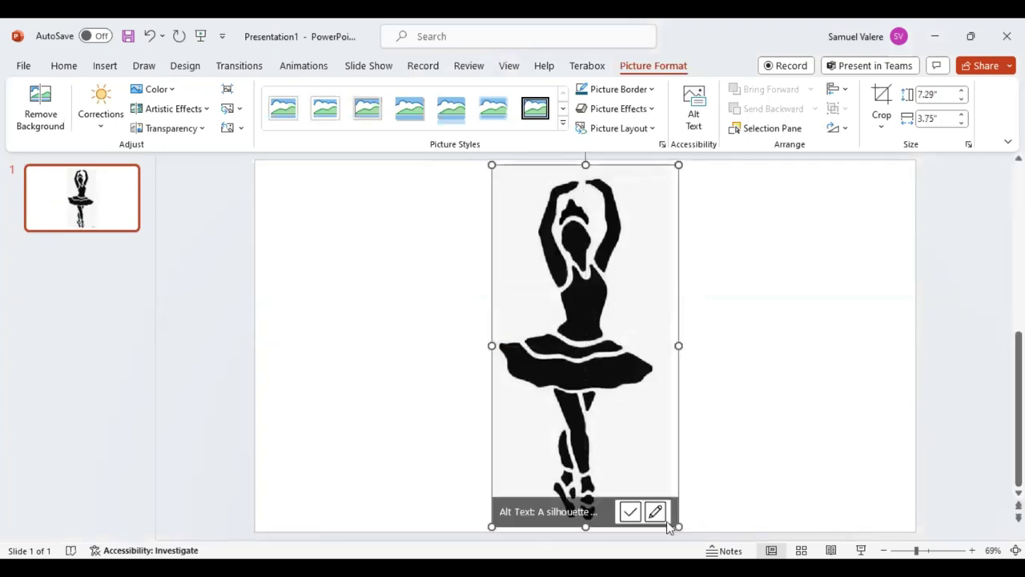
Set the picture's transparency to 77% in Format Picture.
{"action": "left_click", "coordinate": [929, 199]}
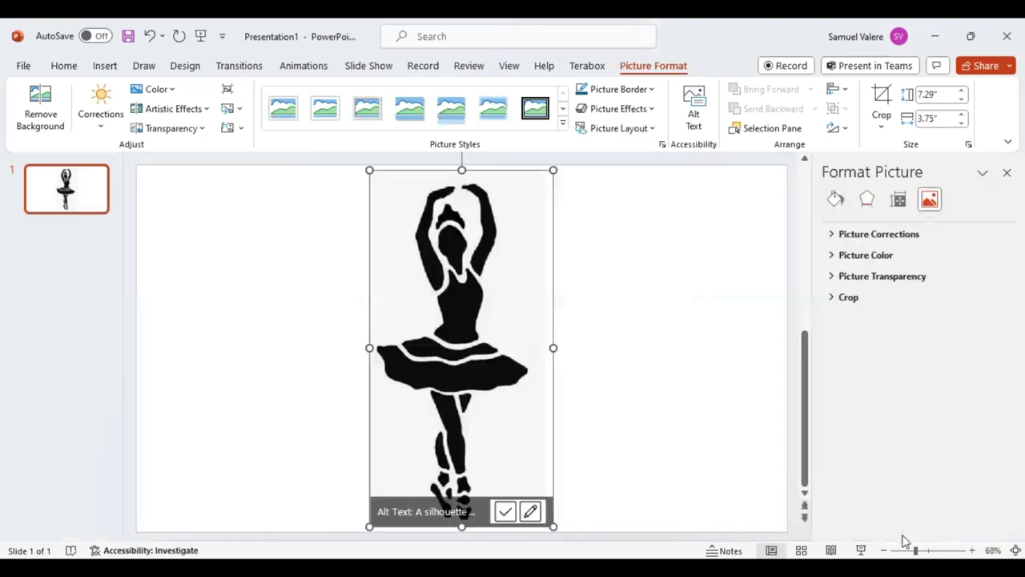
{"action": "left_click", "coordinate": [917, 277]}
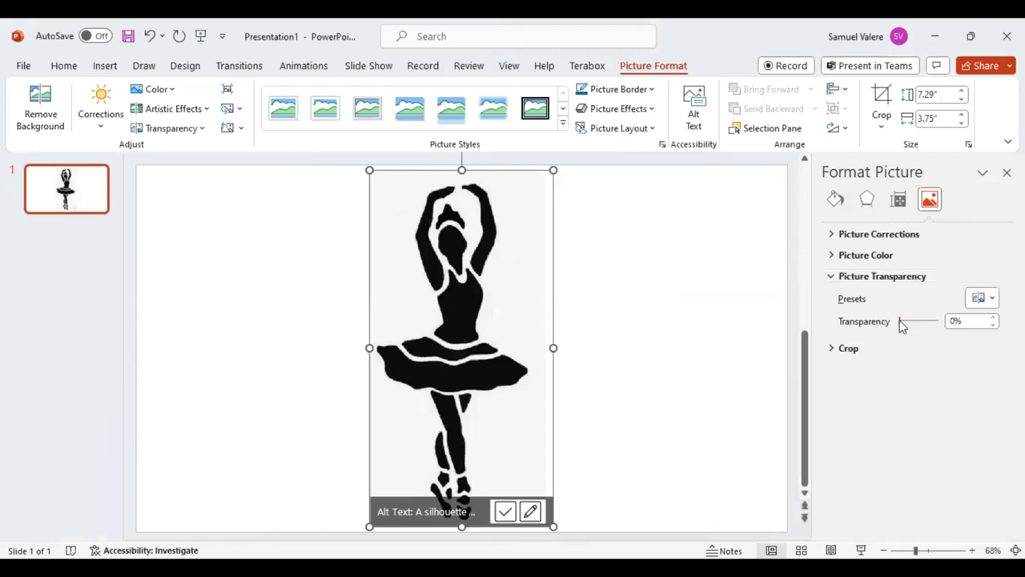
{"action": "left_click_drag", "start_coordinate": [899, 321], "coordinate": [929, 321]}
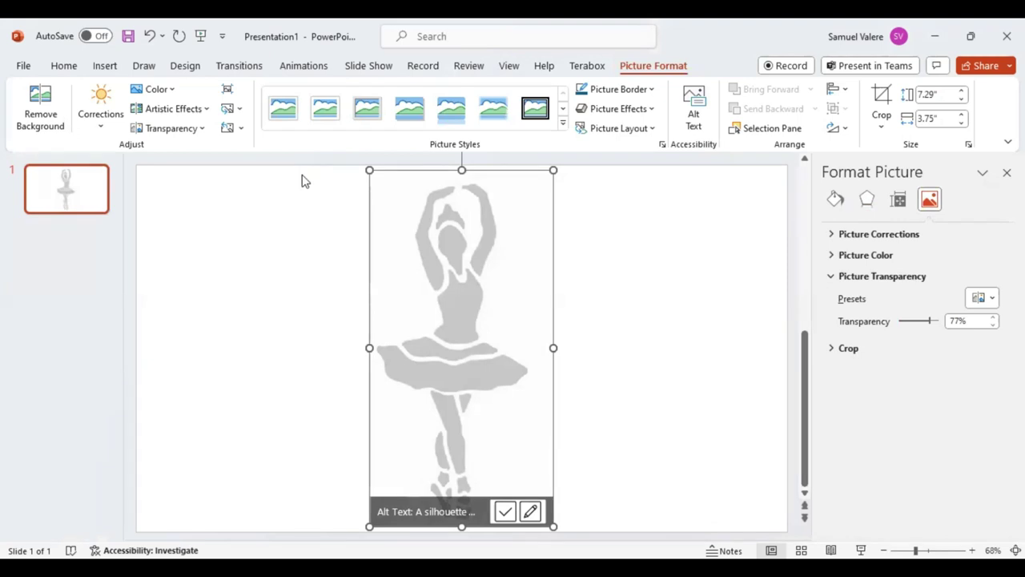
{"action": "left_click", "coordinate": [107, 68]}
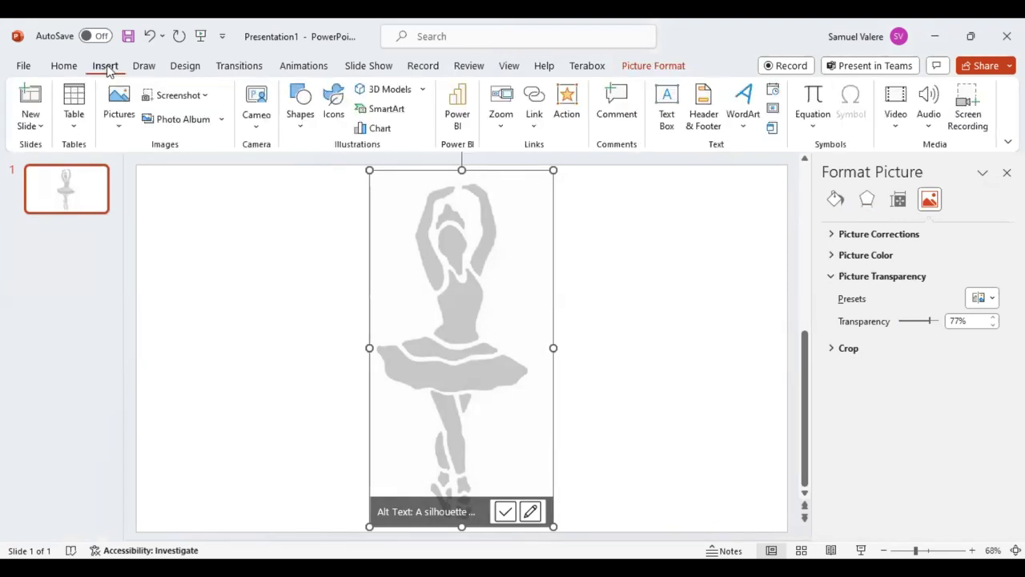
Pick the Freeform shape, zoom the slide to 106% and deselect the picture.
{"action": "left_click", "coordinate": [302, 130]}
{"action": "left_click", "coordinate": [328, 181]}
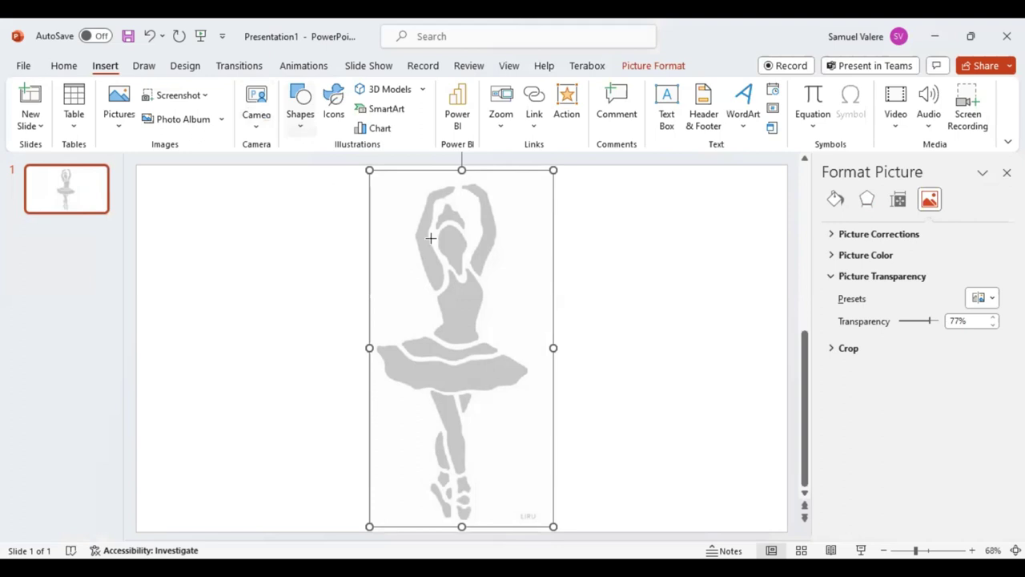
{"action": "left_click", "coordinate": [925, 551]}
{"action": "scroll", "coordinate": [461, 316], "scroll_direction": "down", "scroll_amount": 2}
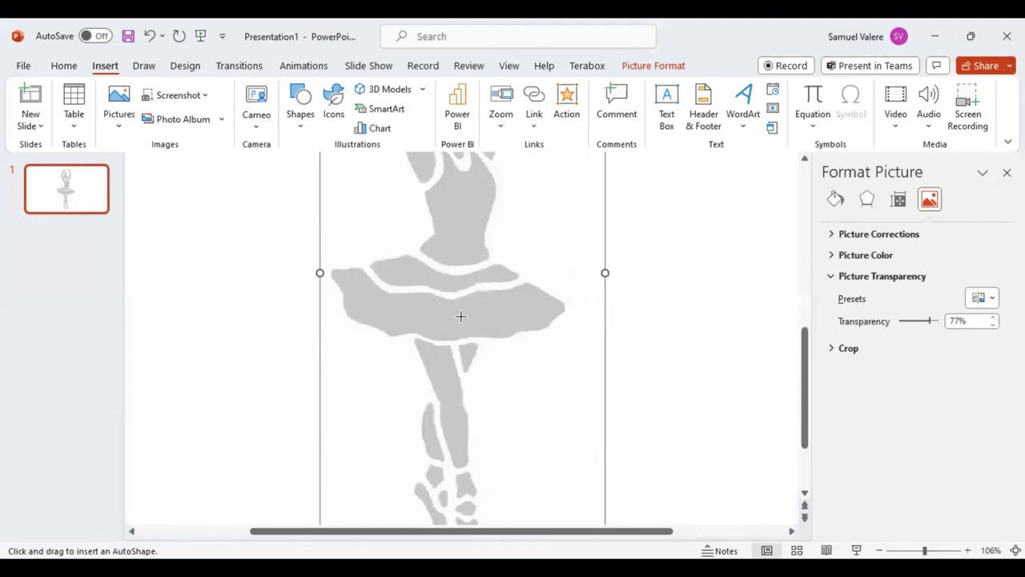
{"action": "scroll", "coordinate": [462, 321], "scroll_direction": "down", "scroll_amount": 1}
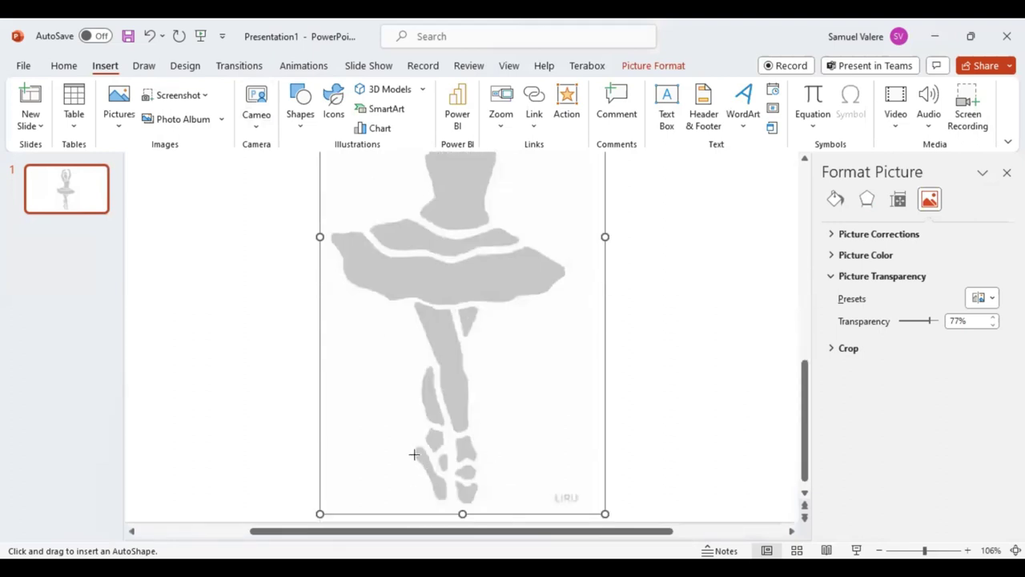
{"action": "key", "text": "Escape"}
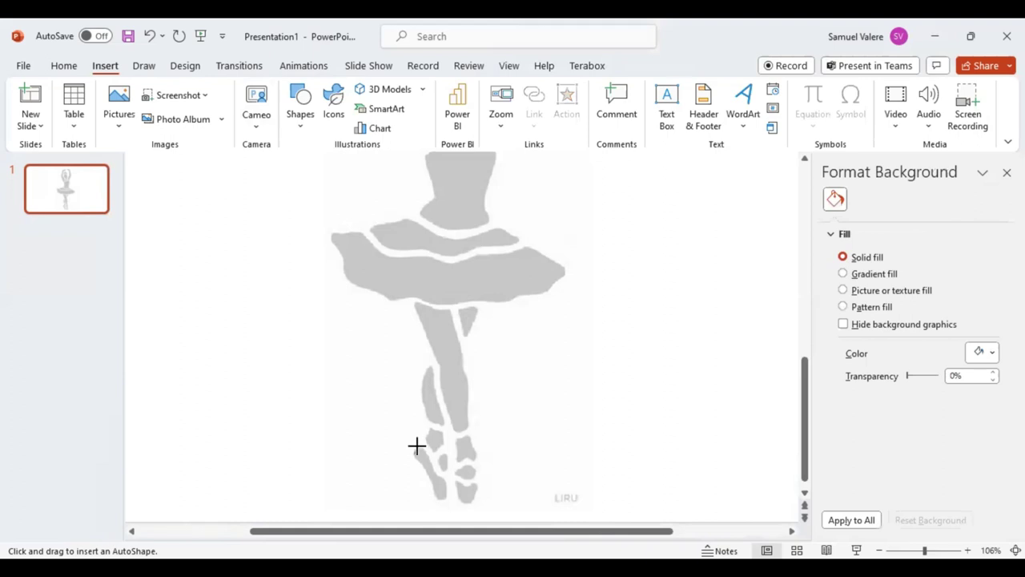
Trace around the left pointe shoe and close the freeform.
{"action": "mouse_move", "coordinate": [425, 450]}
{"action": "left_mouse_down"}
{"action": "mouse_move", "coordinate": [446, 476]}
{"action": "mouse_move", "coordinate": [447, 498]}
{"action": "mouse_move", "coordinate": [432, 494]}
{"action": "left_mouse_up"}
{"action": "left_click_drag", "start_coordinate": [432, 494], "coordinate": [415, 455]}
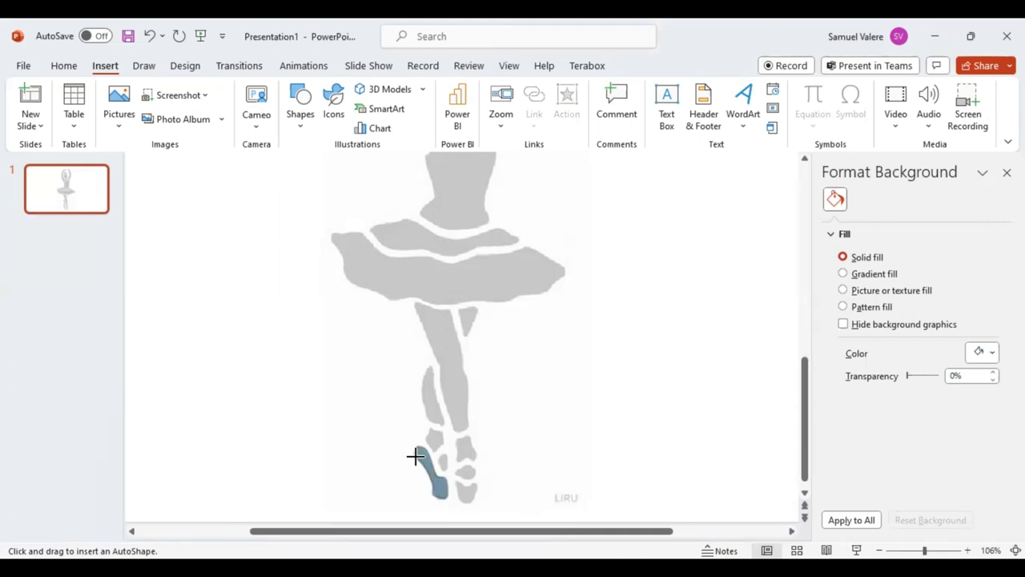
{"action": "left_click", "coordinate": [415, 455]}
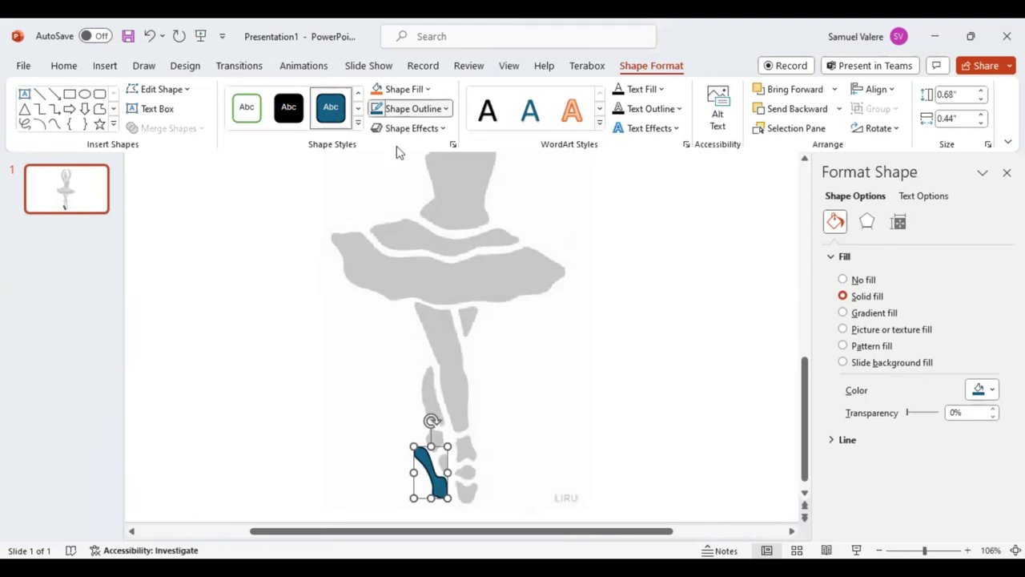
Fill the left shoe shape black and trace the right pointe shoe outline.
{"action": "left_click", "coordinate": [54, 124]}
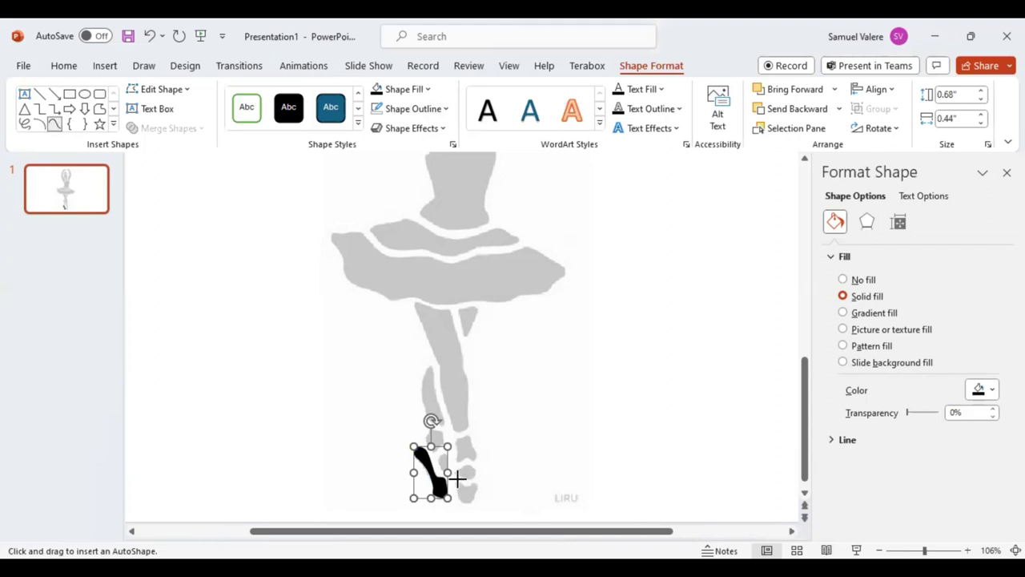
{"action": "left_click", "coordinate": [459, 480]}
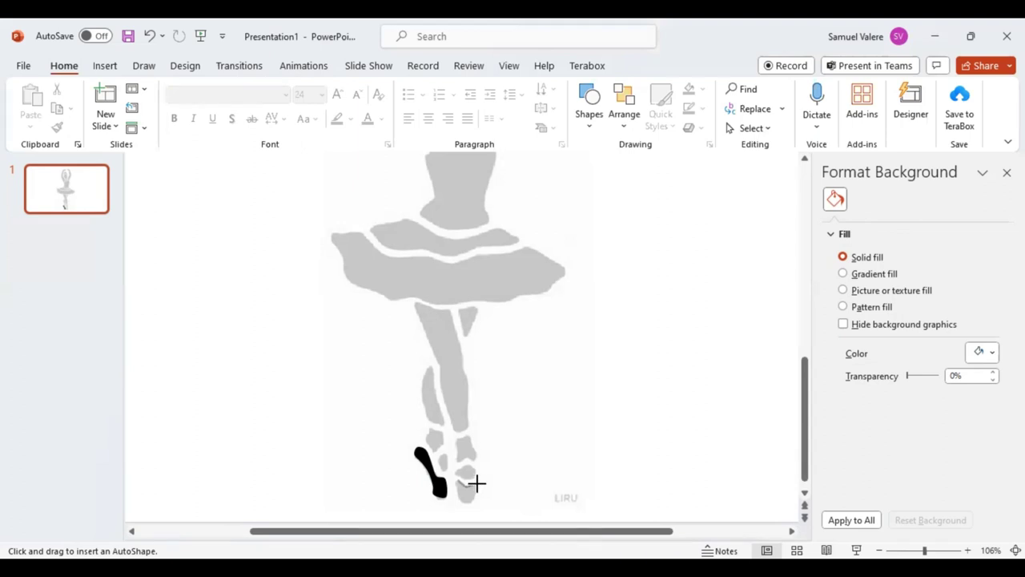
{"action": "left_click_drag", "start_coordinate": [477, 482], "coordinate": [478, 500]}
{"action": "mouse_move", "coordinate": [478, 499]}
{"action": "left_mouse_down"}
{"action": "mouse_move", "coordinate": [459, 498]}
{"action": "mouse_move", "coordinate": [456, 483]}
{"action": "left_mouse_up"}
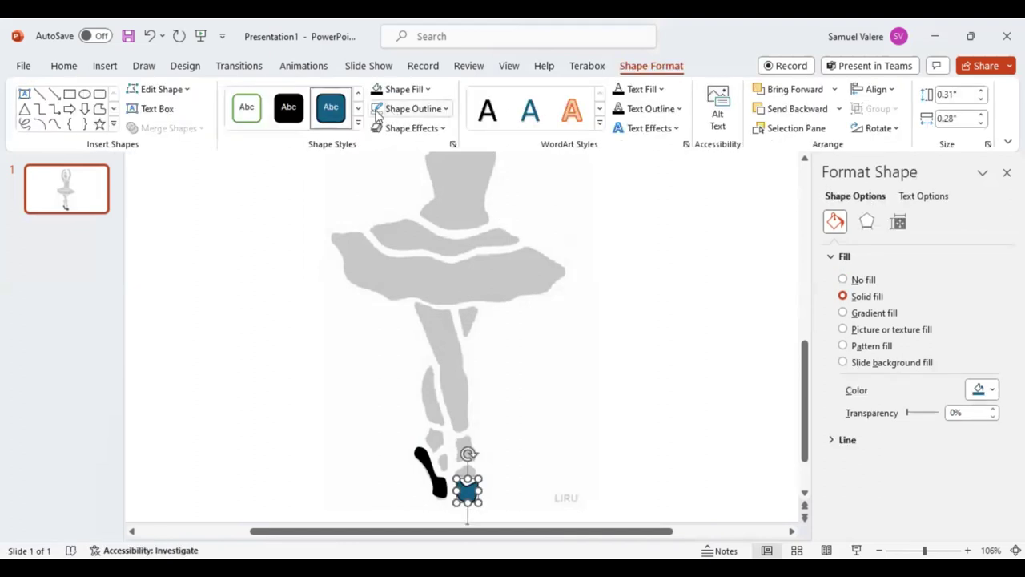
Fill the right shoe freeform black.
{"action": "left_click", "coordinate": [376, 92]}
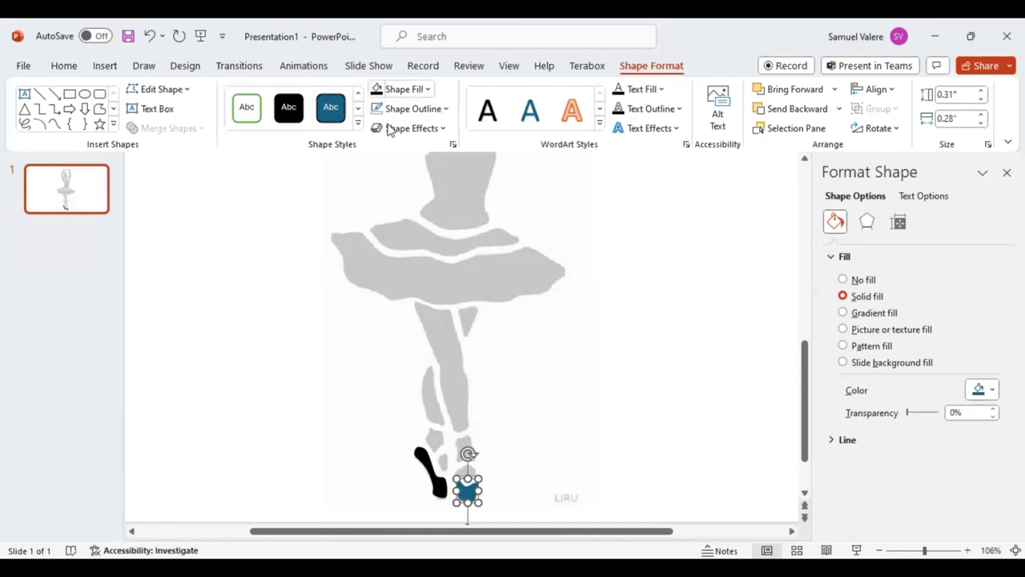
{"action": "left_click", "coordinate": [55, 125]}
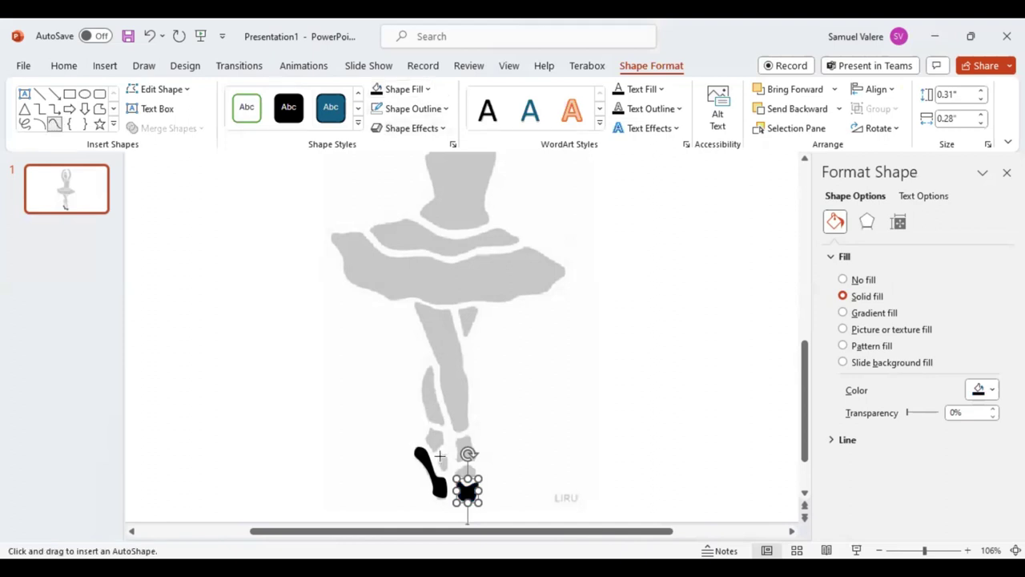
{"action": "left_click", "coordinate": [441, 455]}
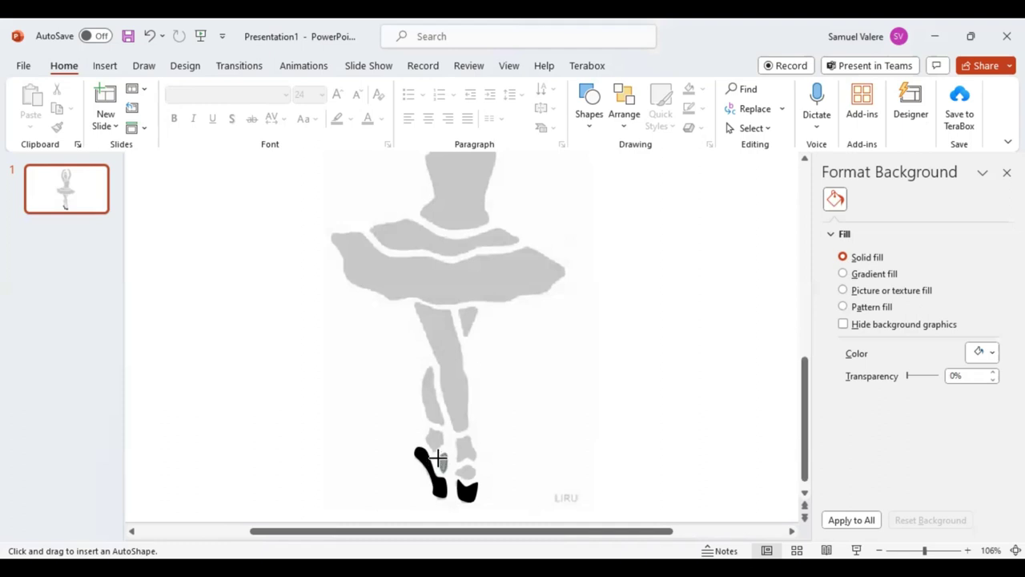
Add small extra freeform pieces over the right shoe.
{"action": "left_click_drag", "start_coordinate": [438, 457], "coordinate": [444, 471]}
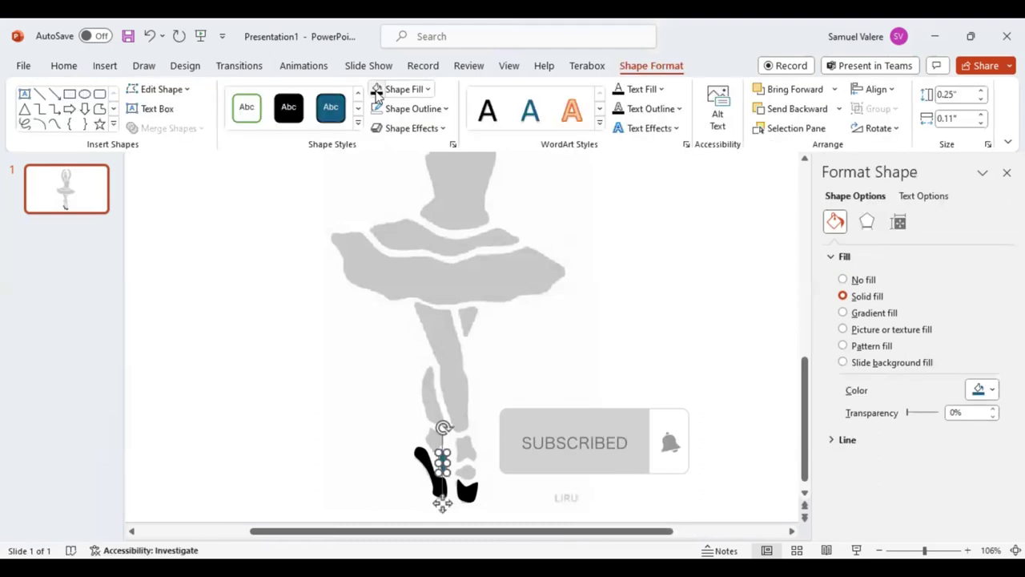
{"action": "left_click", "coordinate": [56, 124]}
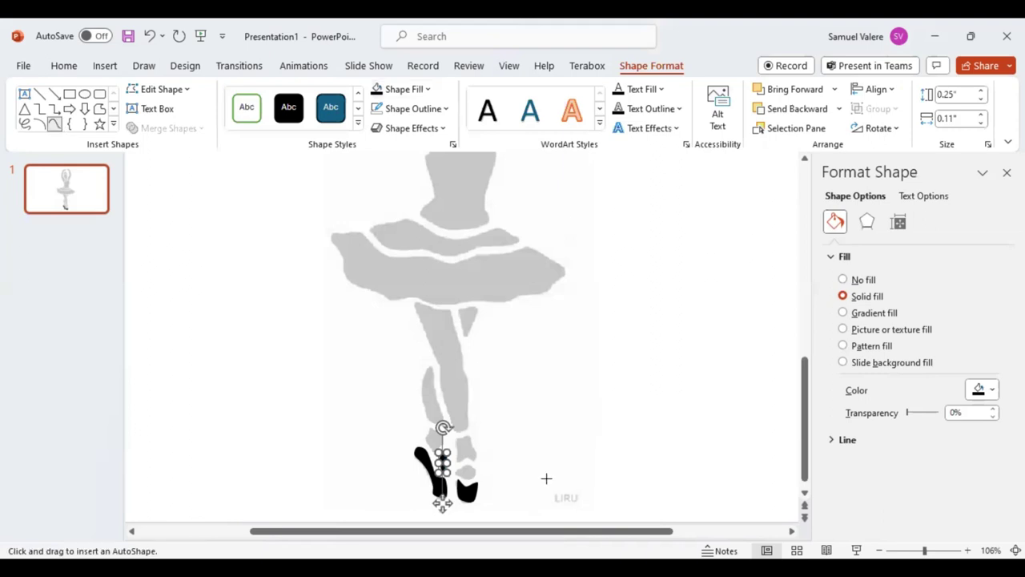
{"action": "left_click", "coordinate": [451, 472]}
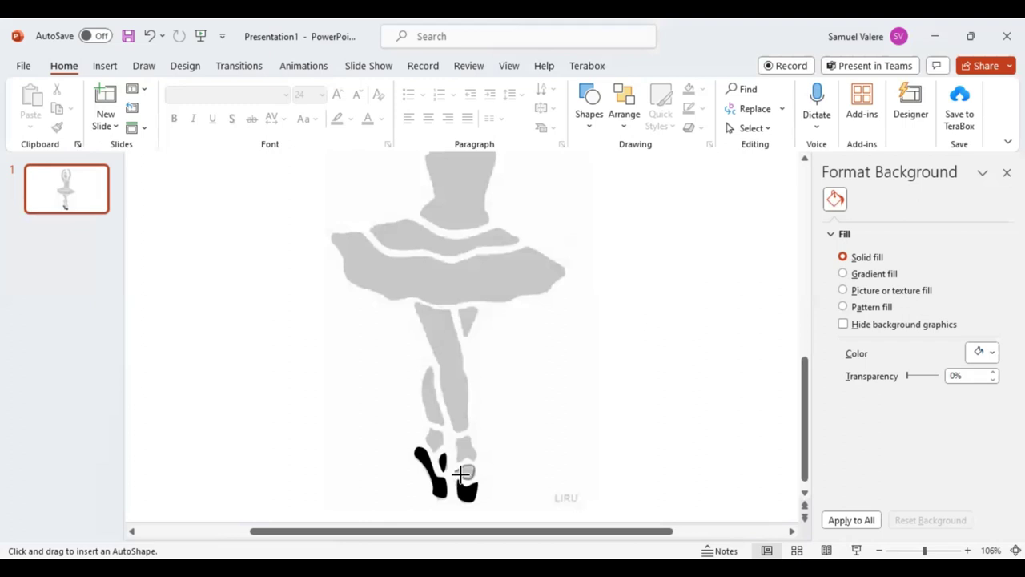
{"action": "left_click_drag", "start_coordinate": [459, 465], "coordinate": [474, 479]}
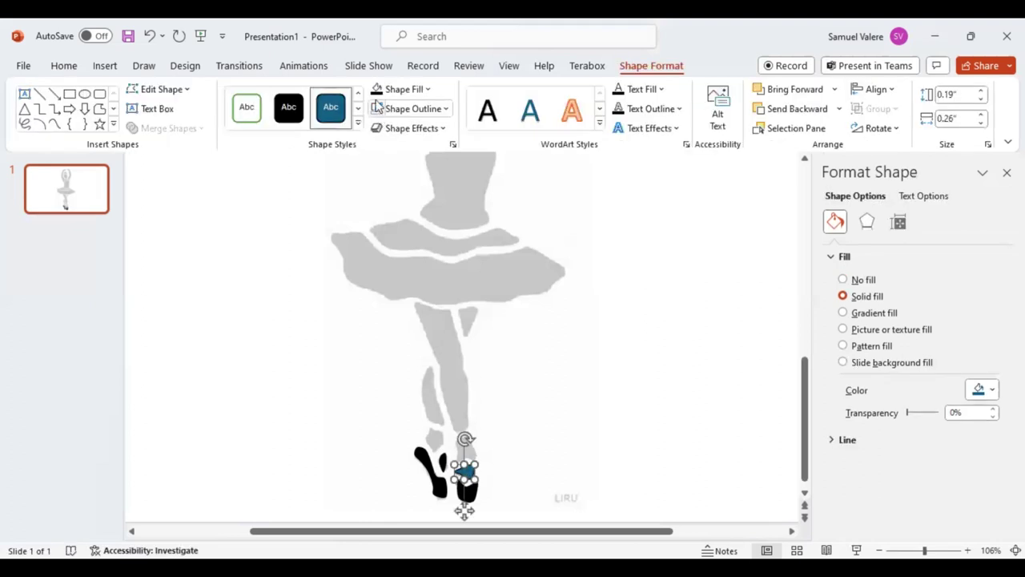
Trace a freeform over the top of the left shoe.
{"action": "left_click", "coordinate": [54, 123]}
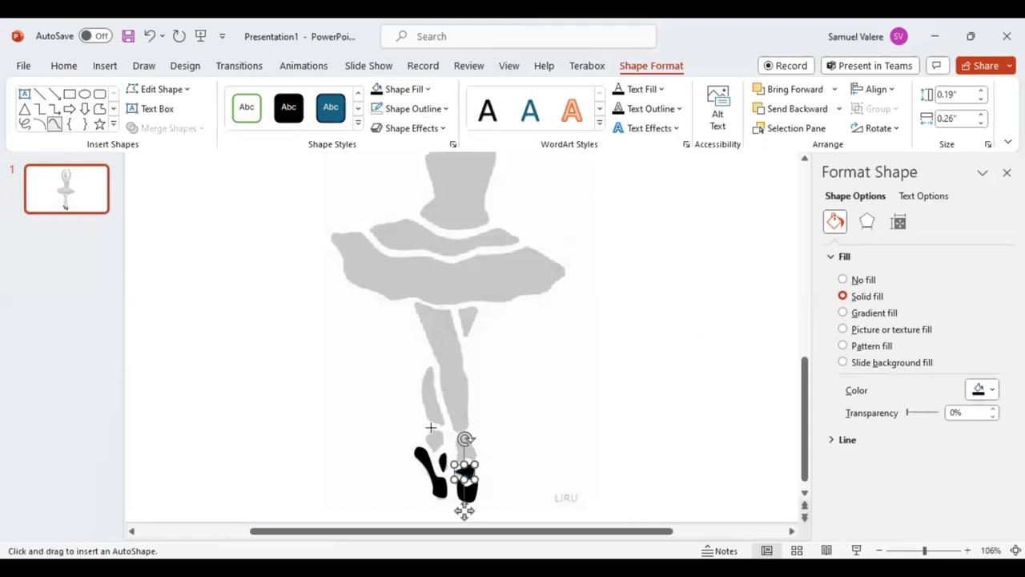
{"action": "key", "text": "Escape"}
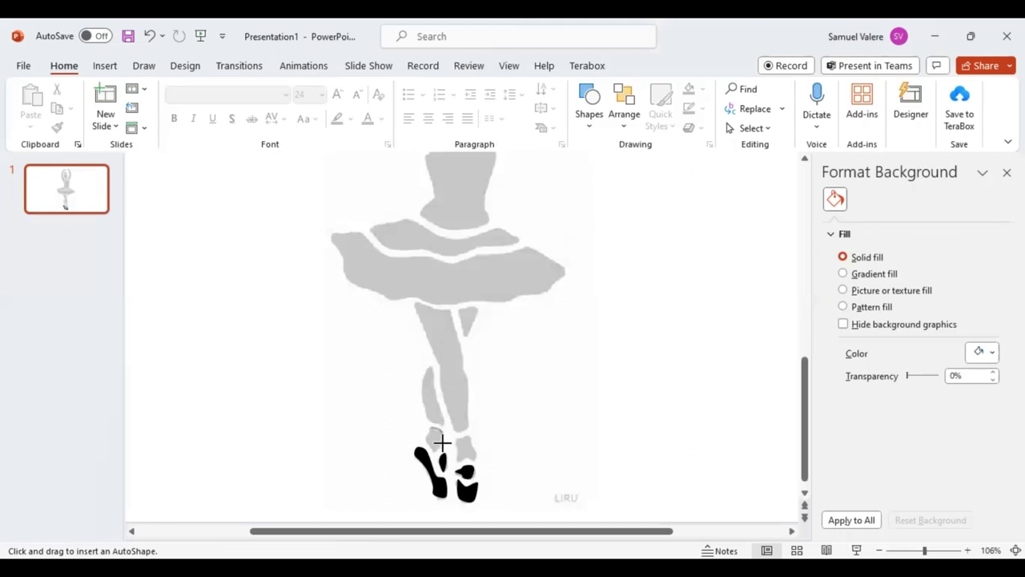
{"action": "mouse_move", "coordinate": [443, 431]}
{"action": "left_mouse_down"}
{"action": "mouse_move", "coordinate": [432, 446]}
{"action": "mouse_move", "coordinate": [430, 430]}
{"action": "left_mouse_up"}
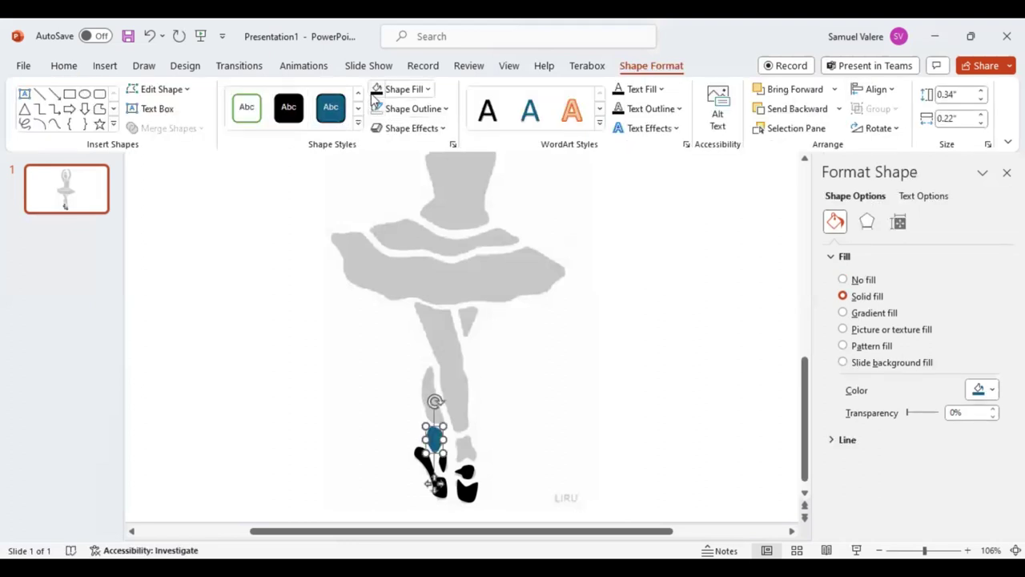
Fill the left shoe-top piece black, then trace the right shoe top and fill it black.
{"action": "left_click", "coordinate": [376, 89]}
{"action": "left_click", "coordinate": [54, 124]}
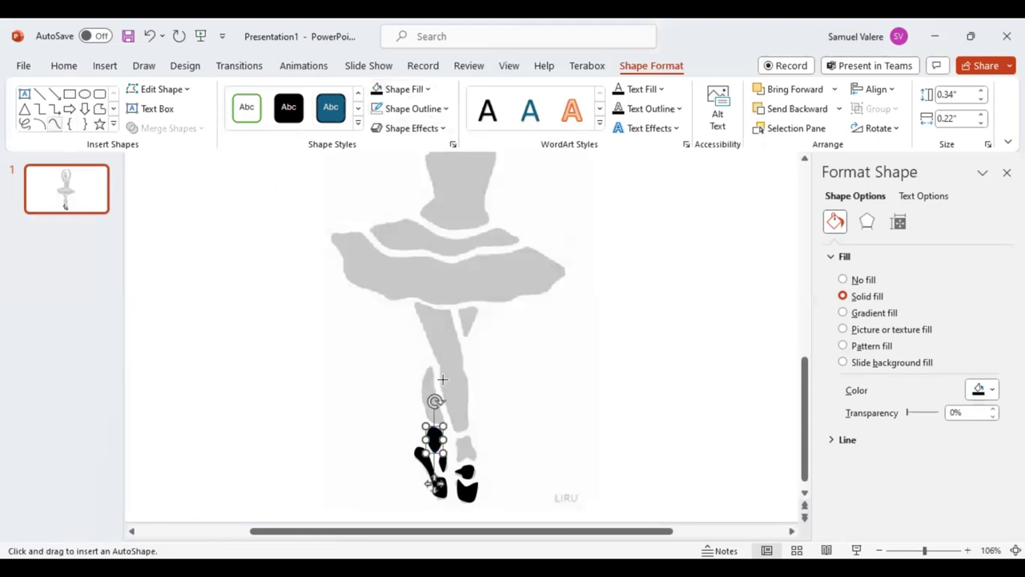
{"action": "left_click", "coordinate": [459, 437]}
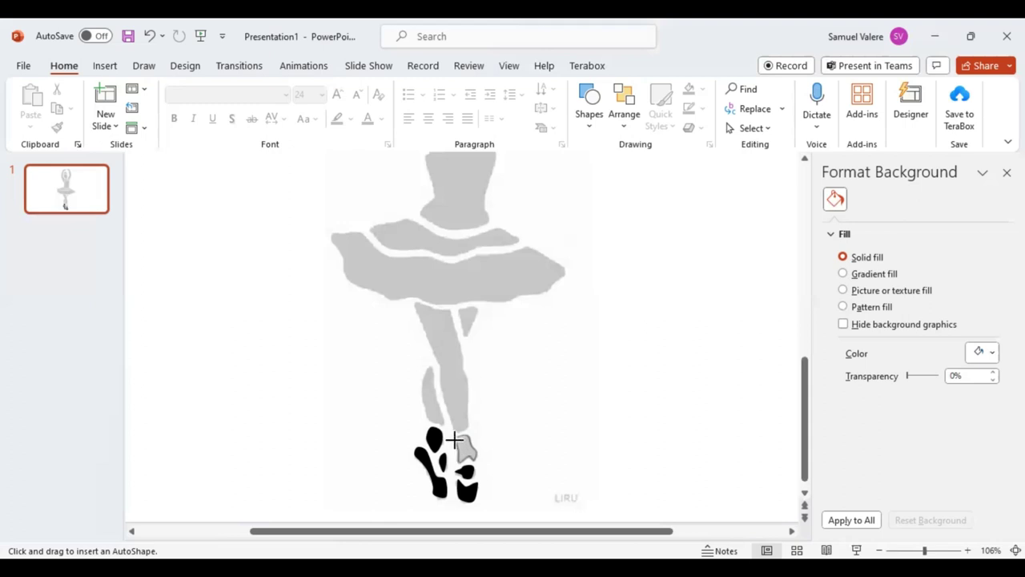
{"action": "left_click", "coordinate": [455, 440]}
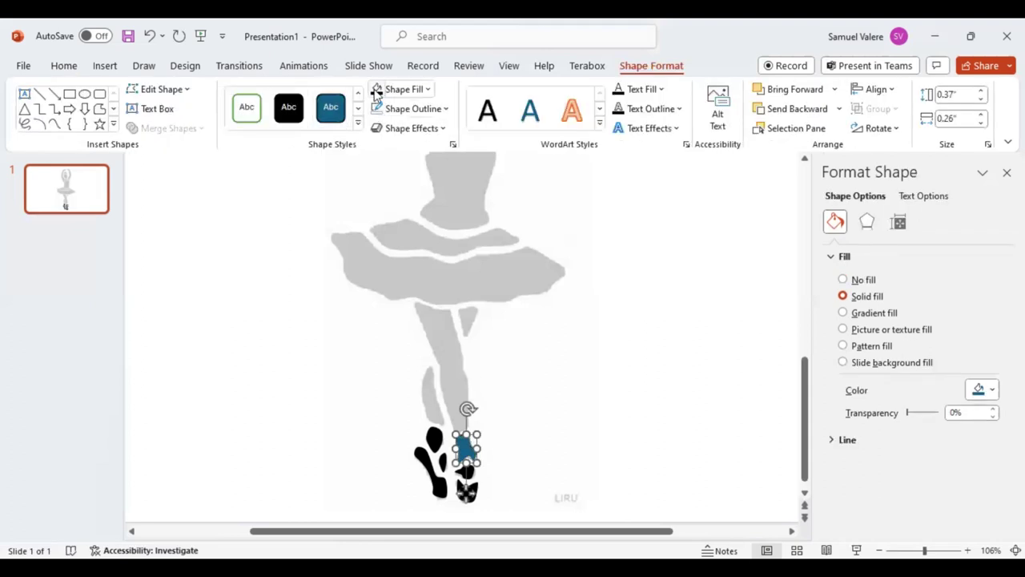
{"action": "left_click", "coordinate": [376, 90]}
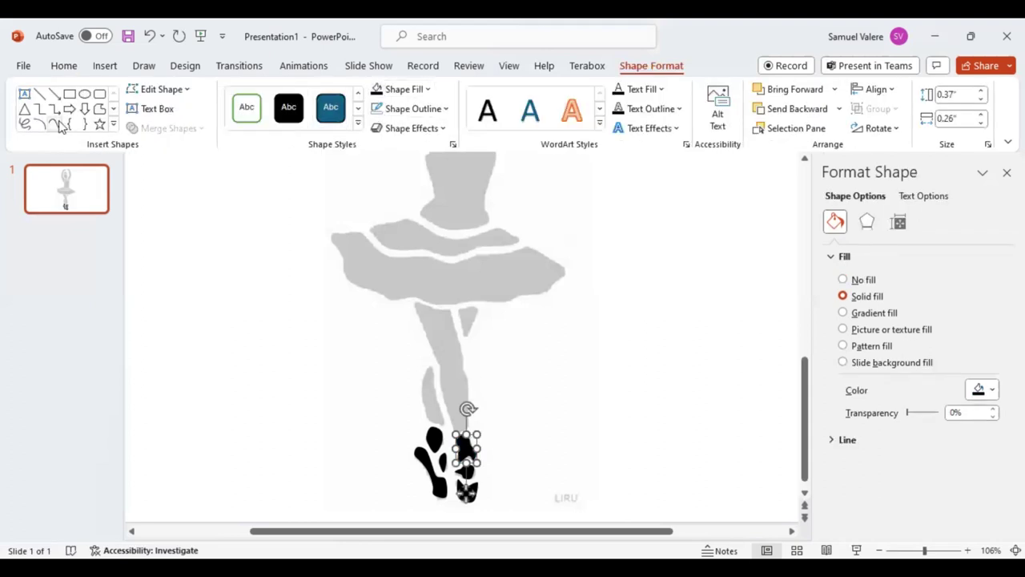
Outline the lower part of the left leg as a freeform.
{"action": "left_click", "coordinate": [57, 124]}
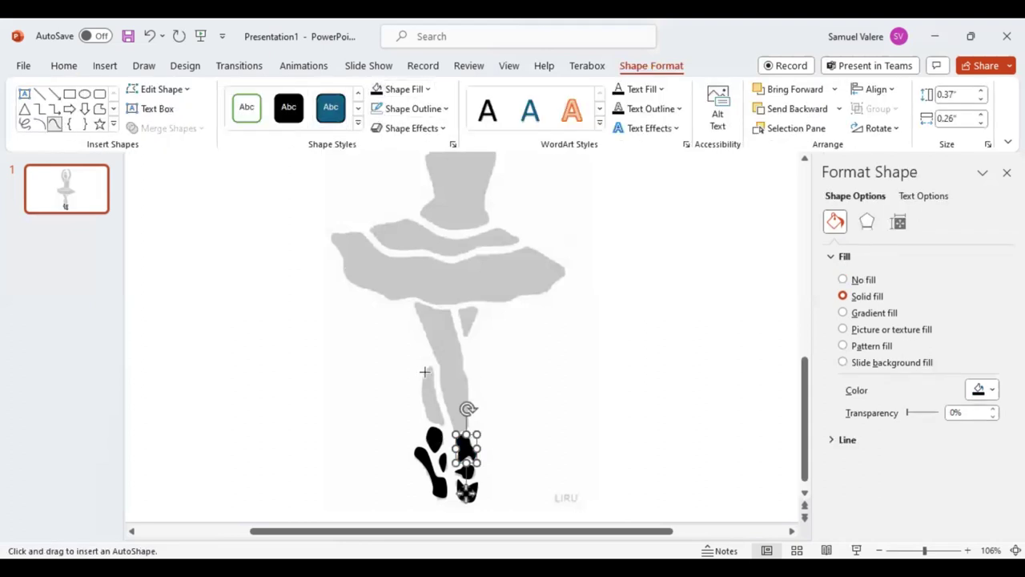
{"action": "left_click_drag", "start_coordinate": [427, 366], "coordinate": [426, 415]}
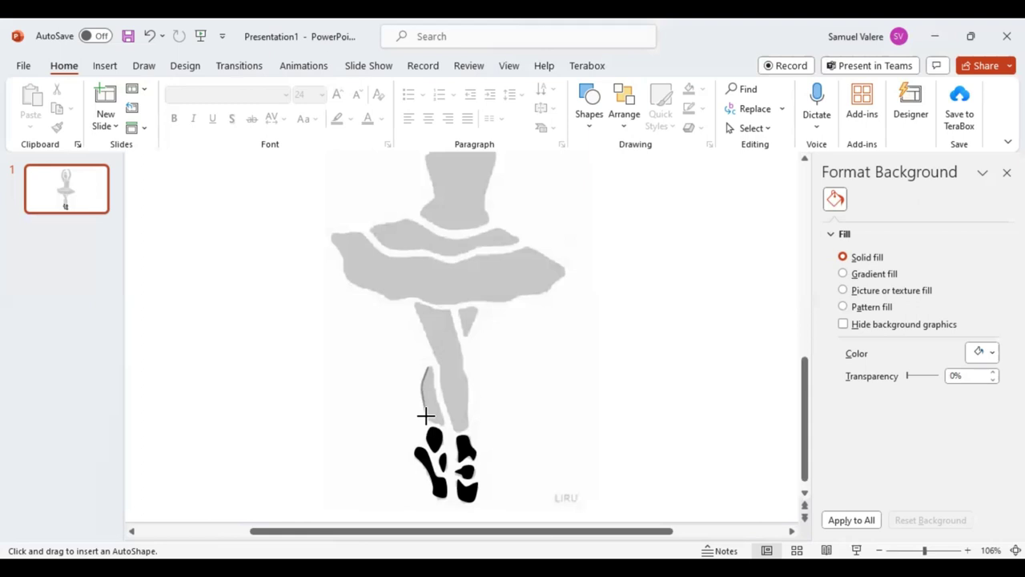
{"action": "mouse_move", "coordinate": [431, 420]}
{"action": "left_mouse_down"}
{"action": "mouse_move", "coordinate": [440, 424]}
{"action": "mouse_move", "coordinate": [436, 402]}
{"action": "left_mouse_up"}
{"action": "left_click_drag", "start_coordinate": [435, 402], "coordinate": [433, 369]}
Close the lower left leg freeform and fill it black with F4.
{"action": "left_click", "coordinate": [430, 365]}
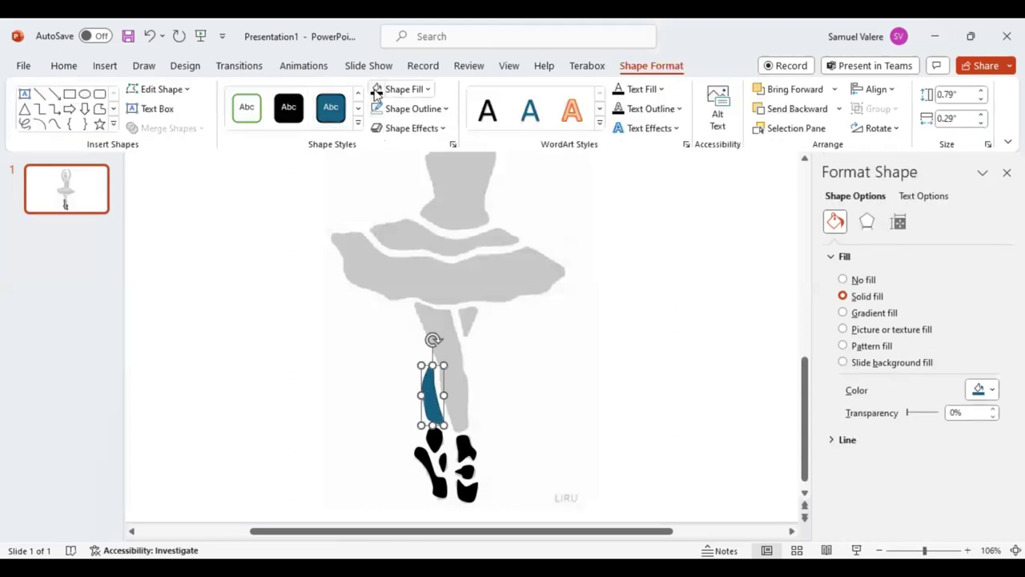
{"action": "key", "text": "F4"}
{"action": "left_click", "coordinate": [55, 125]}
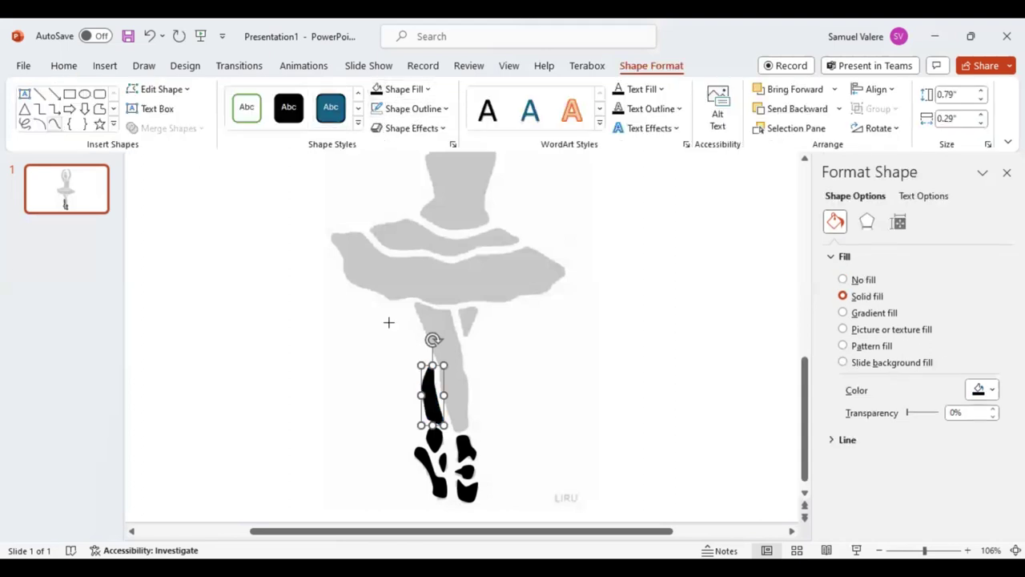
Trace the small triangle between the legs, fill it black, and begin the right leg outline.
{"action": "left_click", "coordinate": [461, 331]}
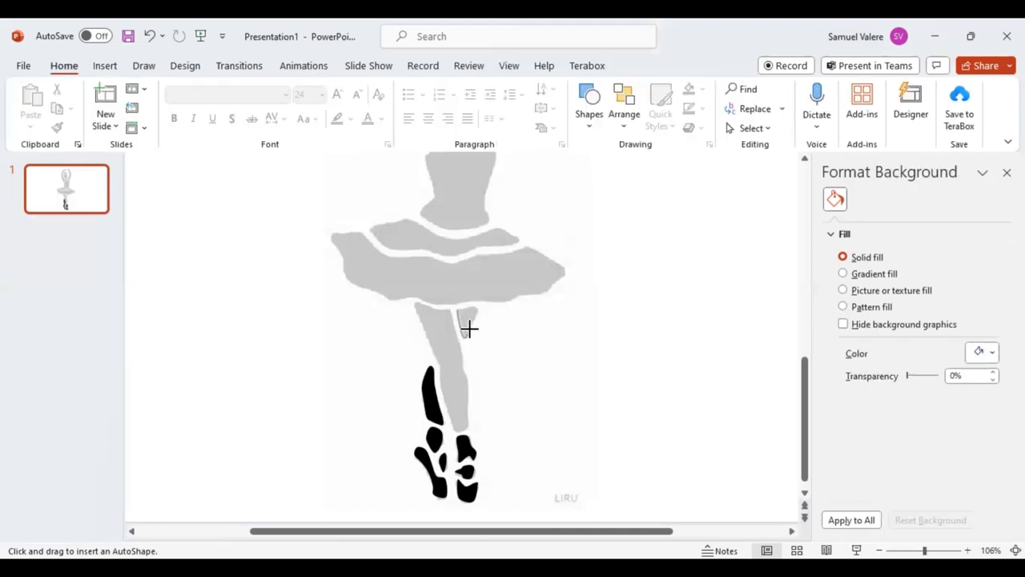
{"action": "left_click_drag", "start_coordinate": [469, 328], "coordinate": [471, 305]}
{"action": "left_click_drag", "start_coordinate": [471, 304], "coordinate": [460, 309]}
{"action": "left_click", "coordinate": [459, 309]}
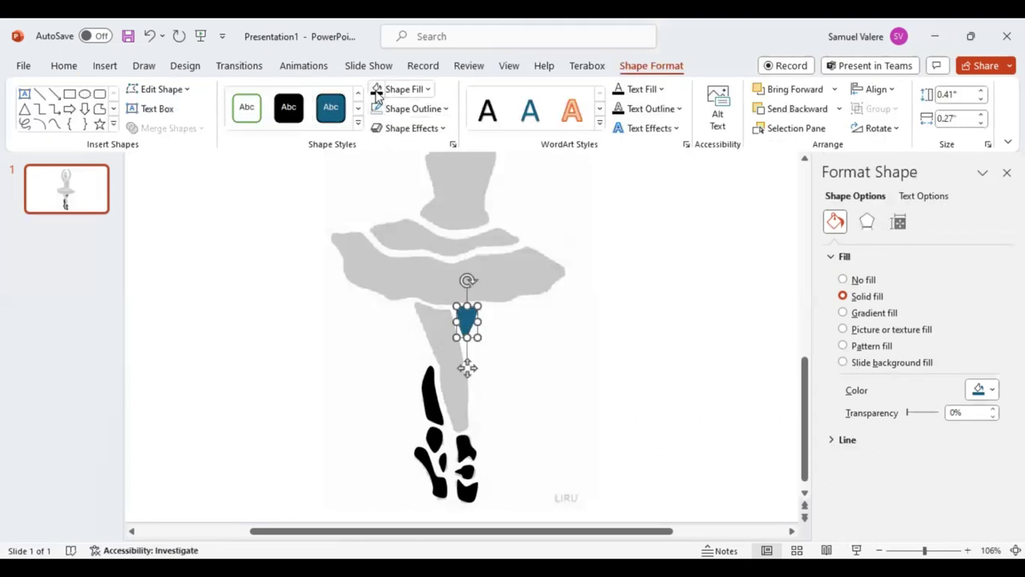
{"action": "left_click", "coordinate": [376, 92]}
{"action": "left_click", "coordinate": [55, 126]}
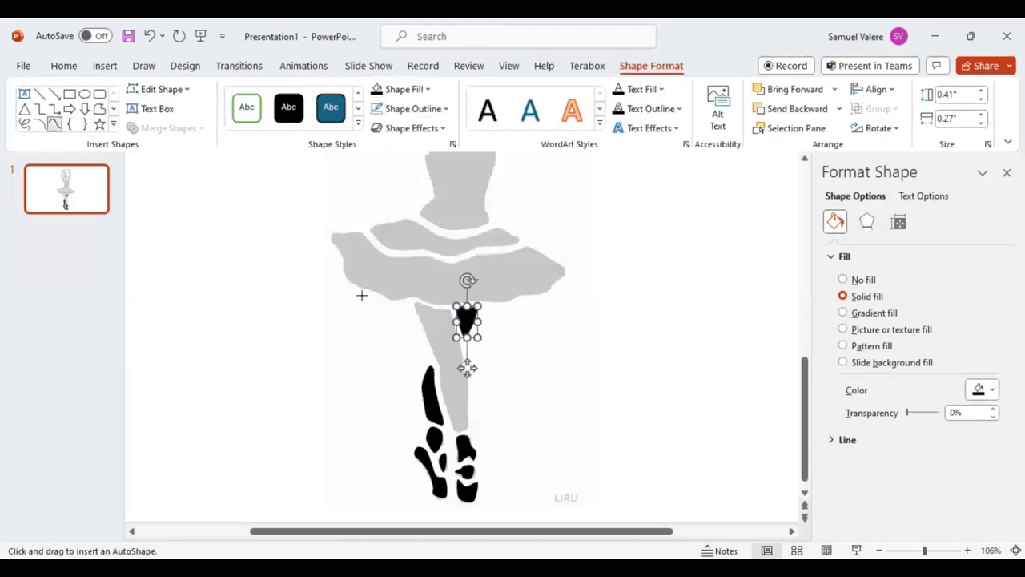
{"action": "left_click", "coordinate": [414, 303]}
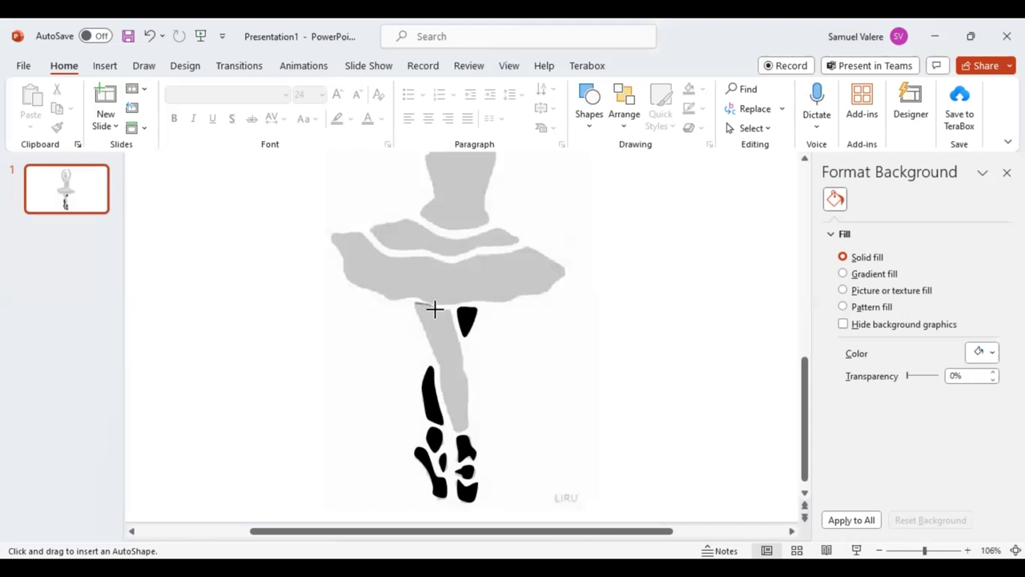
Outline the right leg from below the tutu down to the shoe and fill it black.
{"action": "left_click", "coordinate": [440, 306]}
{"action": "mouse_move", "coordinate": [464, 402]}
{"action": "left_mouse_down"}
{"action": "mouse_move", "coordinate": [466, 429]}
{"action": "mouse_move", "coordinate": [451, 430]}
{"action": "left_mouse_up"}
{"action": "left_click_drag", "start_coordinate": [432, 348], "coordinate": [415, 306]}
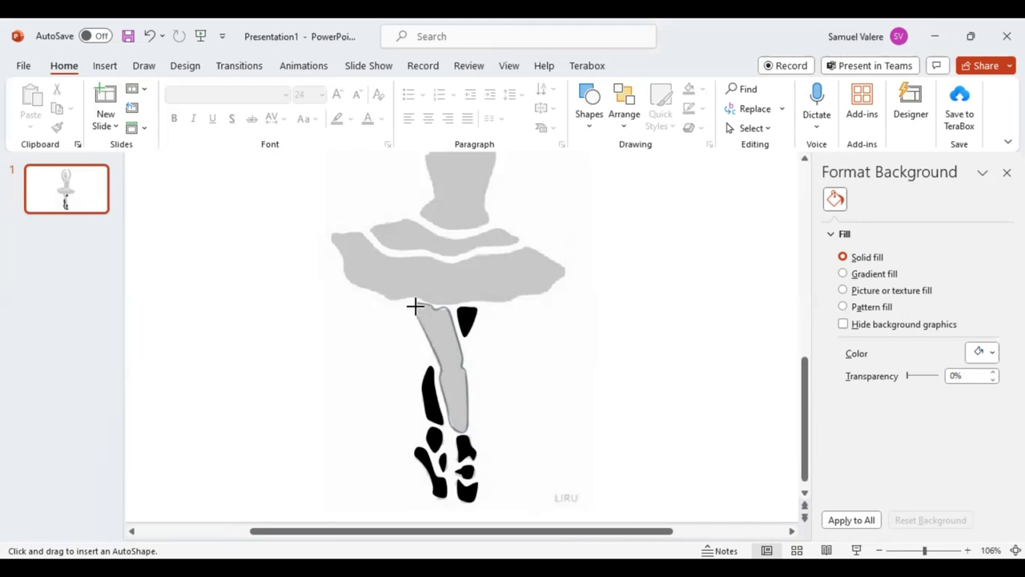
{"action": "left_click", "coordinate": [415, 306]}
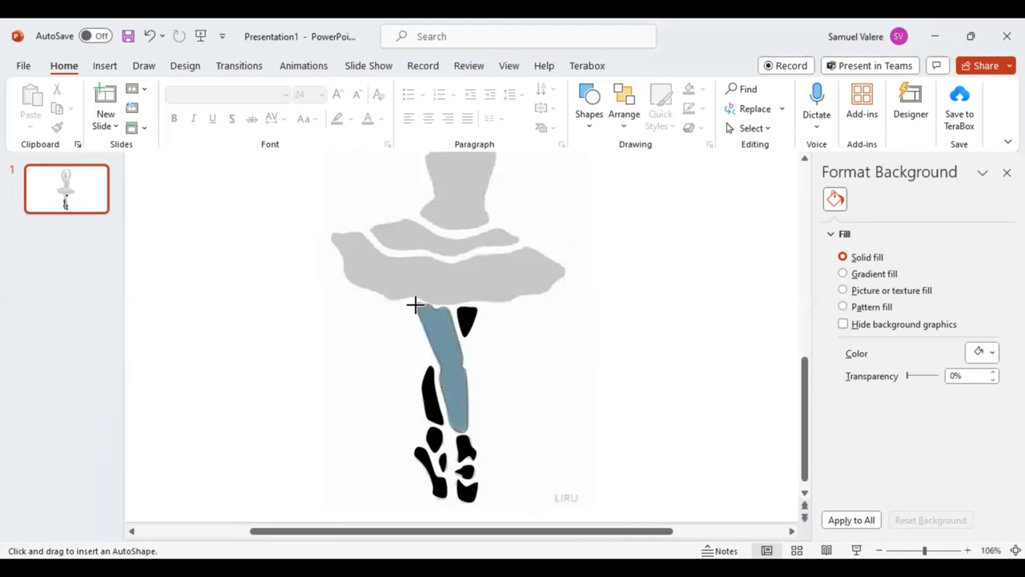
{"action": "left_click", "coordinate": [377, 89]}
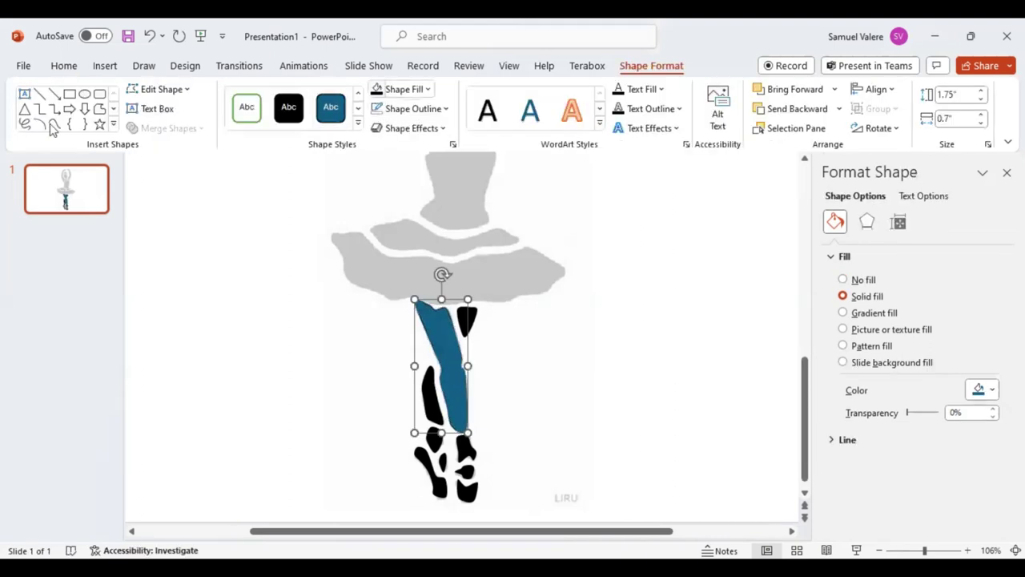
{"action": "left_click", "coordinate": [54, 124]}
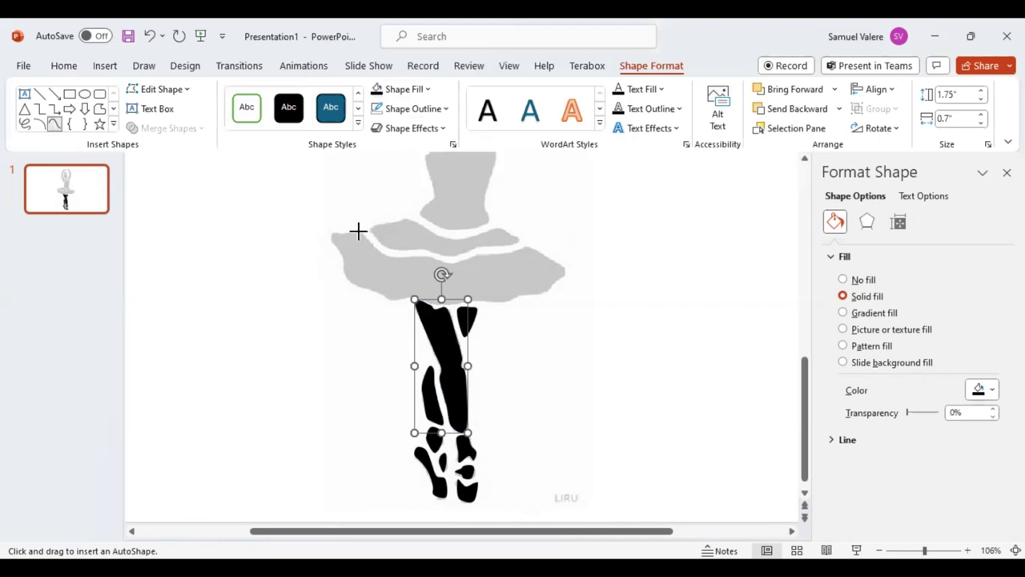
Scribble around the lower tutu layer from its left edge to its right tip and fill it black.
{"action": "mouse_move", "coordinate": [358, 231]}
{"action": "left_mouse_down"}
{"action": "mouse_move", "coordinate": [382, 254]}
{"action": "mouse_move", "coordinate": [451, 264]}
{"action": "mouse_move", "coordinate": [522, 247]}
{"action": "mouse_move", "coordinate": [563, 256]}
{"action": "mouse_move", "coordinate": [563, 266]}
{"action": "left_mouse_up"}
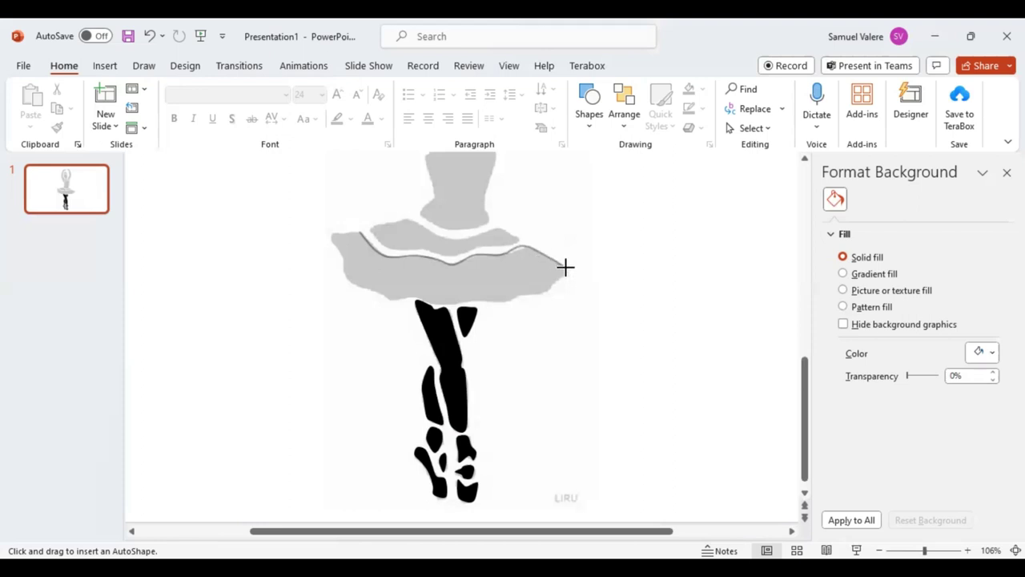
{"action": "left_click", "coordinate": [566, 268]}
{"action": "mouse_move", "coordinate": [528, 292]}
{"action": "left_mouse_down"}
{"action": "mouse_move", "coordinate": [390, 301]}
{"action": "mouse_move", "coordinate": [343, 275]}
{"action": "mouse_move", "coordinate": [331, 232]}
{"action": "mouse_move", "coordinate": [356, 232]}
{"action": "left_mouse_up"}
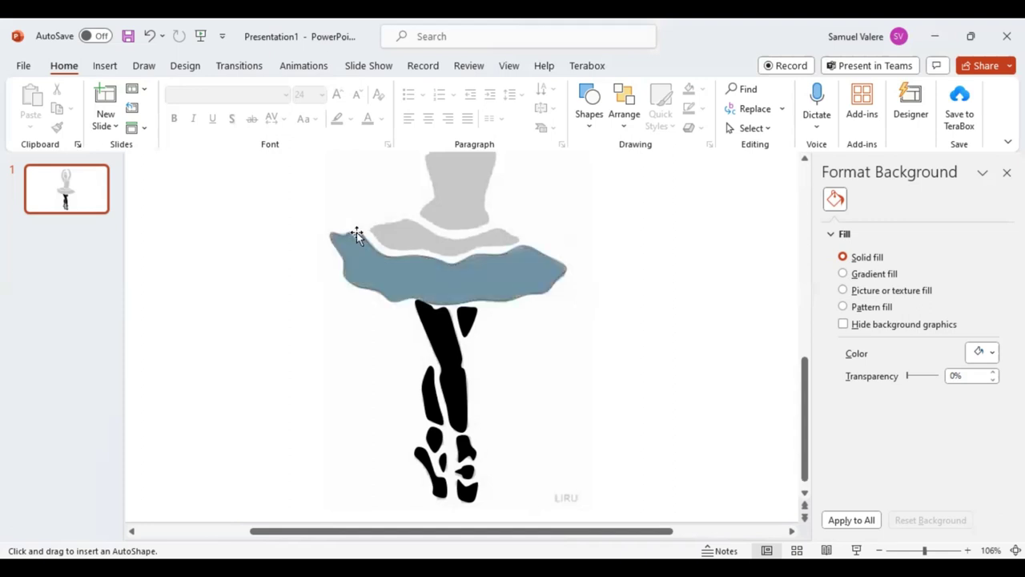
{"action": "double_click", "coordinate": [357, 232]}
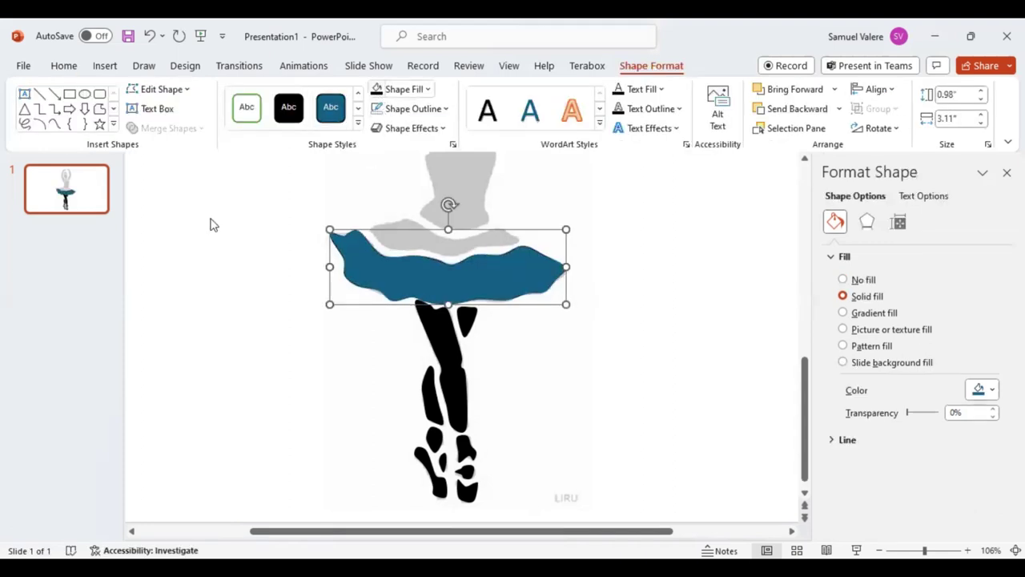
{"action": "key", "text": "F4"}
{"action": "left_click", "coordinate": [54, 123]}
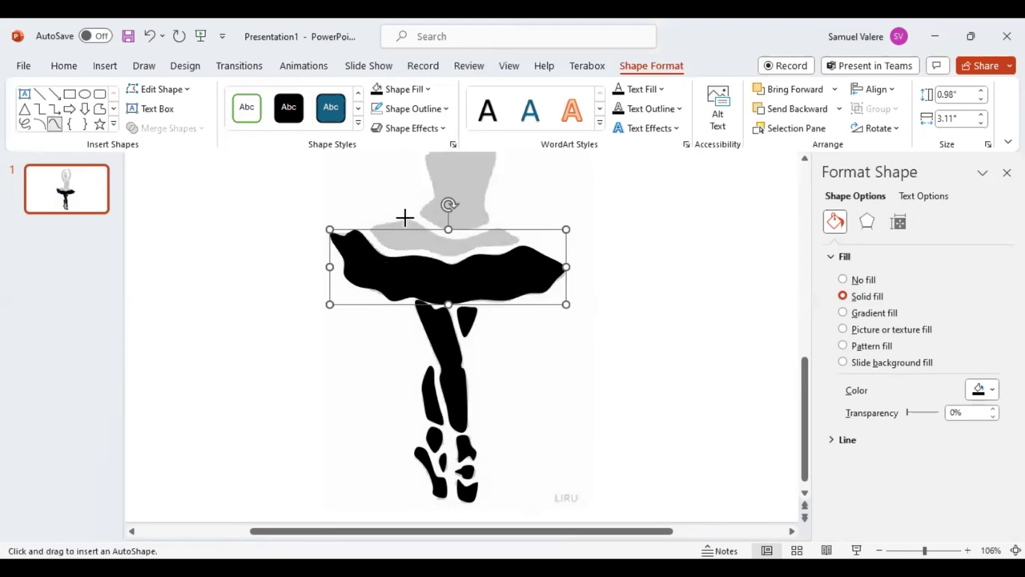
Scribble around the upper tutu layer and give it a black fill.
{"action": "mouse_move", "coordinate": [405, 217]}
{"action": "left_mouse_down"}
{"action": "mouse_move", "coordinate": [439, 235]}
{"action": "mouse_move", "coordinate": [516, 235]}
{"action": "mouse_move", "coordinate": [456, 253]}
{"action": "left_mouse_up"}
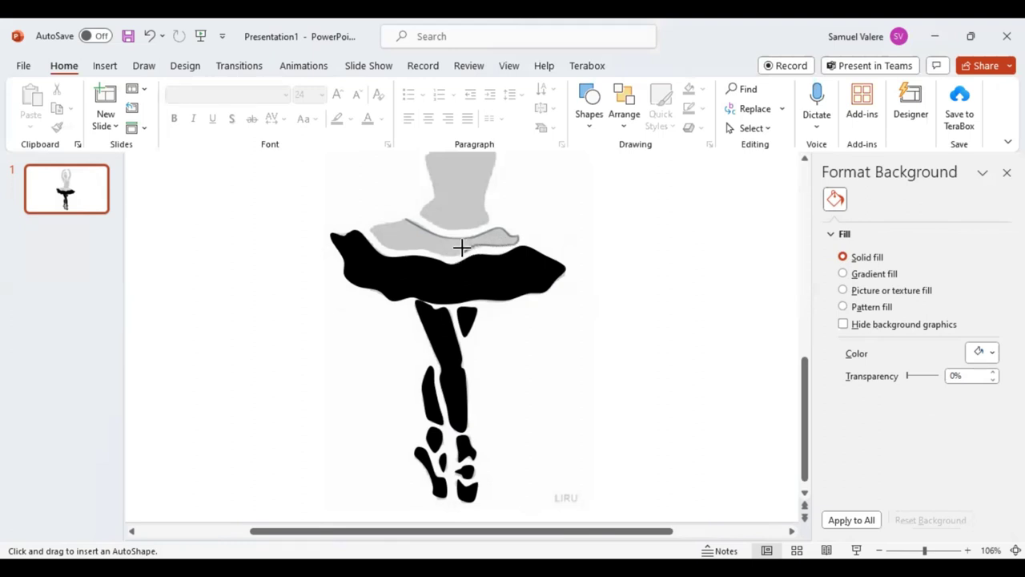
{"action": "mouse_move", "coordinate": [460, 254]}
{"action": "left_mouse_down"}
{"action": "mouse_move", "coordinate": [472, 248]}
{"action": "mouse_move", "coordinate": [407, 252]}
{"action": "mouse_move", "coordinate": [370, 229]}
{"action": "mouse_move", "coordinate": [403, 220]}
{"action": "left_mouse_up"}
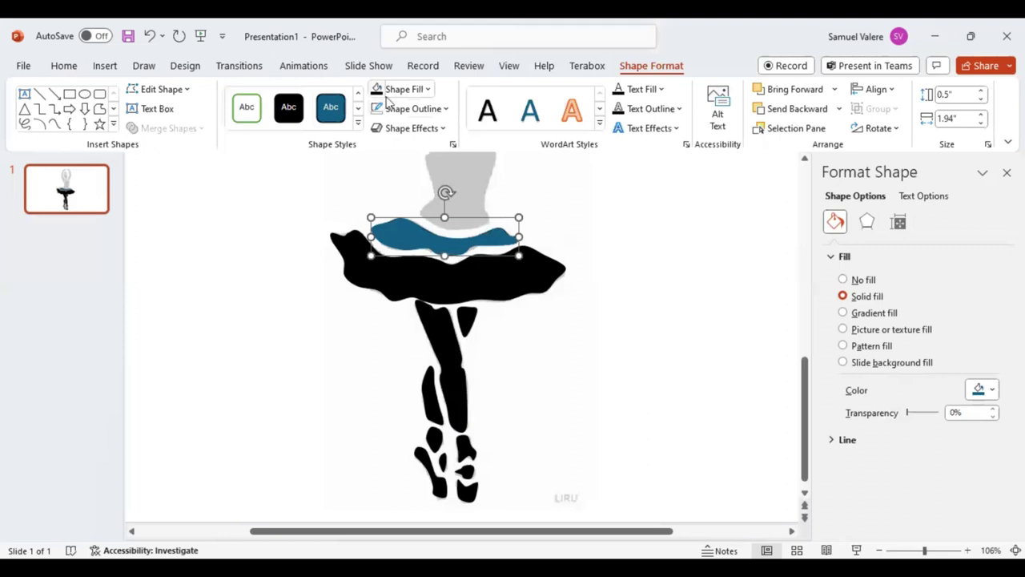
{"action": "left_click", "coordinate": [377, 93]}
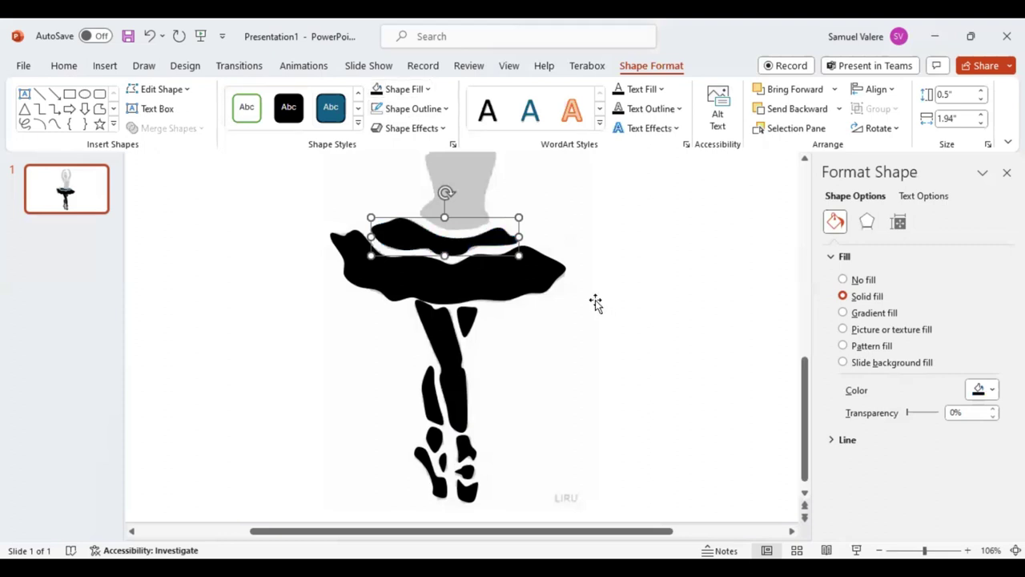
Trace the ballerina's bodice above the tutu as a Freeform: Scribble shape and fill it black.
{"action": "scroll", "coordinate": [594, 301], "scroll_direction": "up", "scroll_amount": 1}
{"action": "scroll", "coordinate": [591, 304], "scroll_direction": "up", "scroll_amount": 1}
{"action": "scroll", "coordinate": [591, 304], "scroll_direction": "up", "scroll_amount": 3}
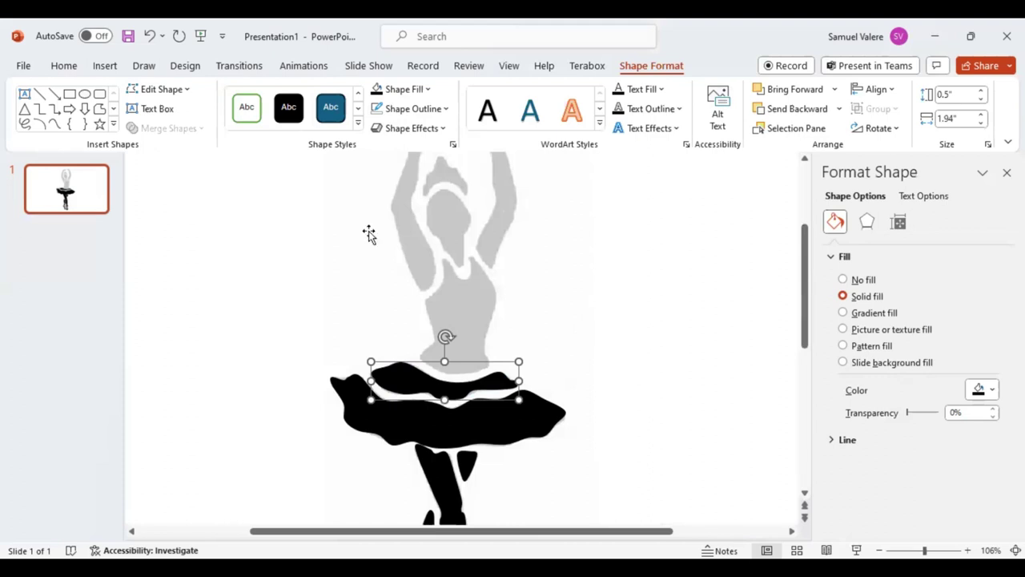
{"action": "scroll", "coordinate": [538, 302], "scroll_direction": "up", "scroll_amount": 1}
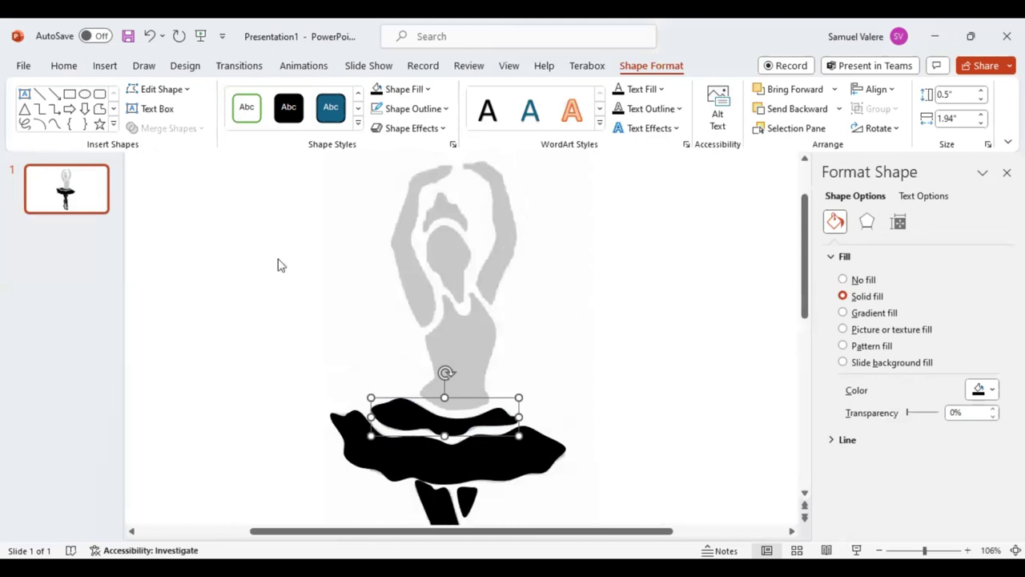
{"action": "scroll", "coordinate": [279, 265], "scroll_direction": "up", "scroll_amount": 1}
{"action": "left_click", "coordinate": [54, 124]}
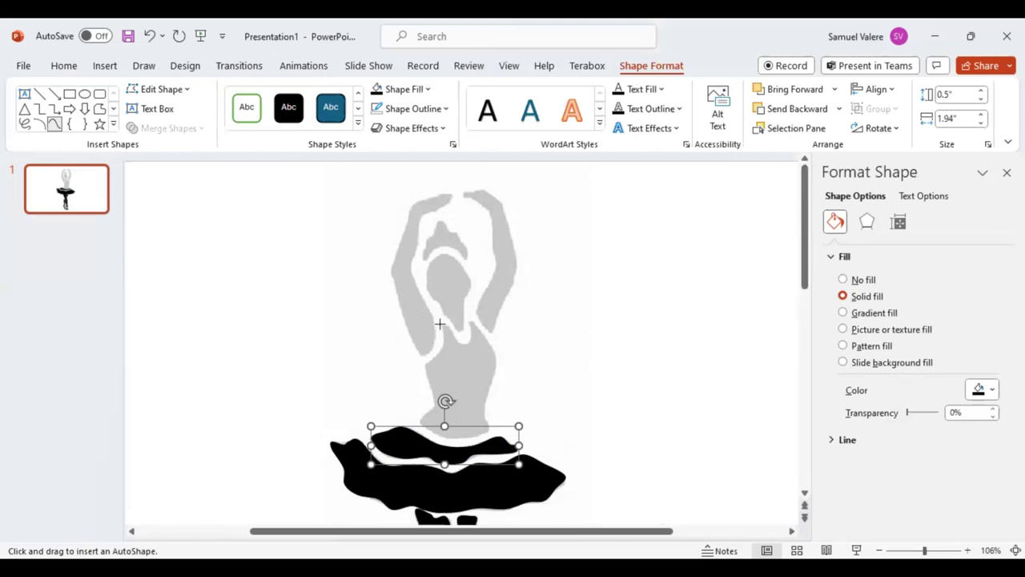
{"action": "left_click", "coordinate": [442, 339]}
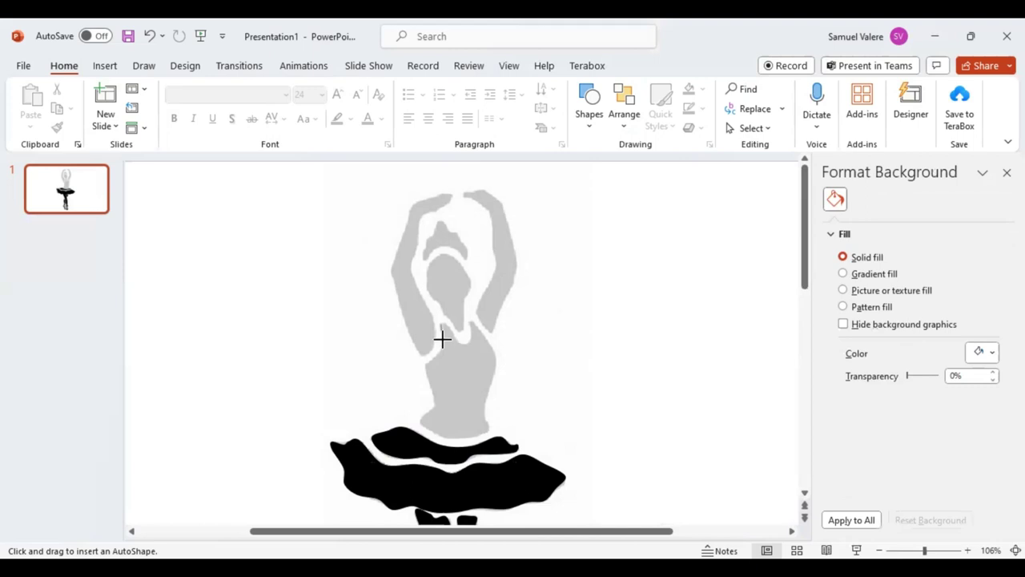
{"action": "left_click_drag", "start_coordinate": [442, 340], "coordinate": [431, 397]}
{"action": "mouse_move", "coordinate": [431, 398]}
{"action": "left_mouse_down"}
{"action": "mouse_move", "coordinate": [420, 417]}
{"action": "mouse_move", "coordinate": [447, 443]}
{"action": "left_mouse_up"}
{"action": "mouse_move", "coordinate": [447, 443]}
{"action": "left_mouse_down"}
{"action": "mouse_move", "coordinate": [490, 430]}
{"action": "mouse_move", "coordinate": [495, 367]}
{"action": "mouse_move", "coordinate": [473, 318]}
{"action": "mouse_move", "coordinate": [464, 343]}
{"action": "mouse_move", "coordinate": [449, 320]}
{"action": "mouse_move", "coordinate": [440, 326]}
{"action": "left_mouse_up"}
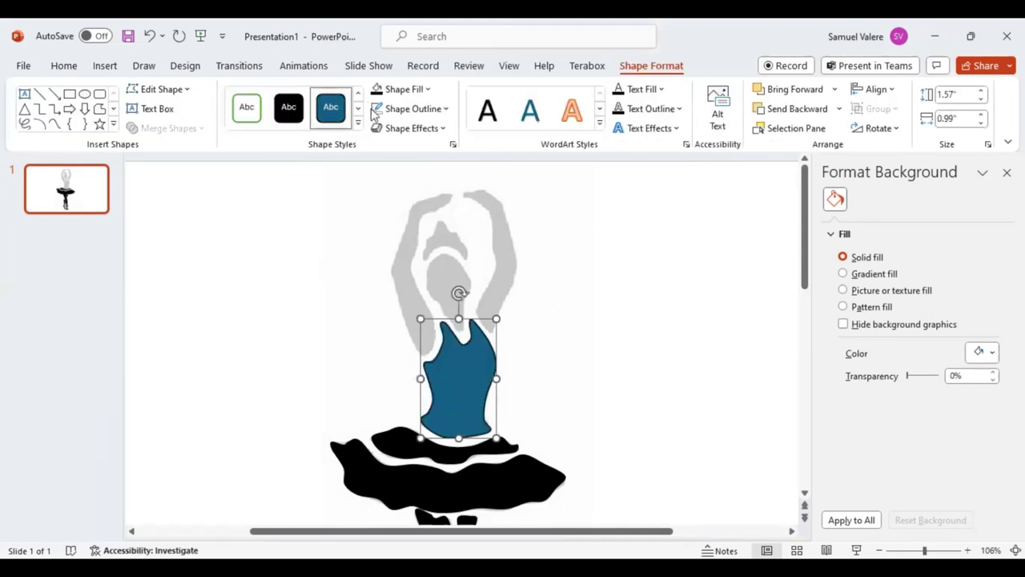
{"action": "left_click", "coordinate": [288, 108]}
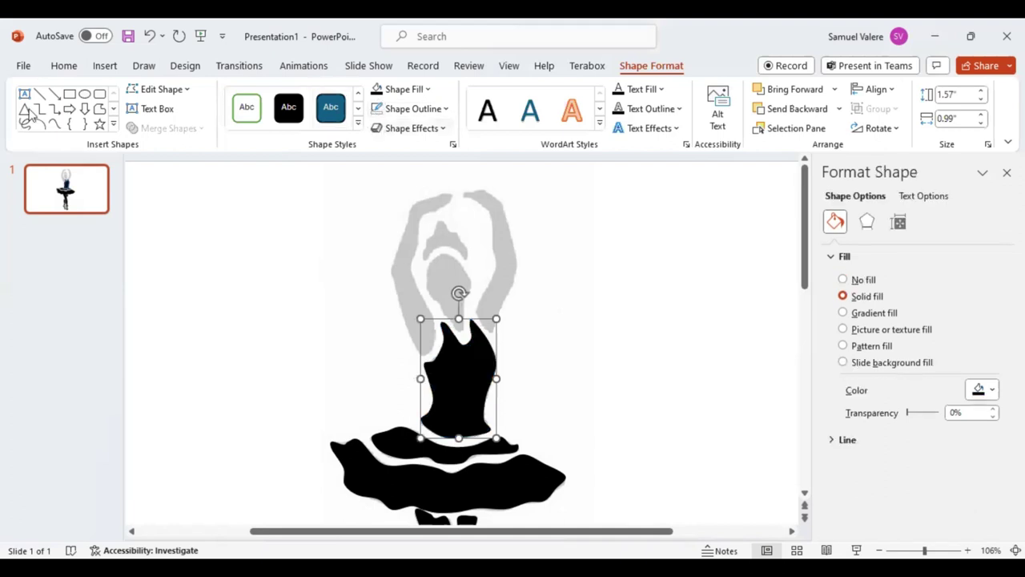
Scribble around the small hair bun on top of the head and fill it black.
{"action": "left_click", "coordinate": [54, 123]}
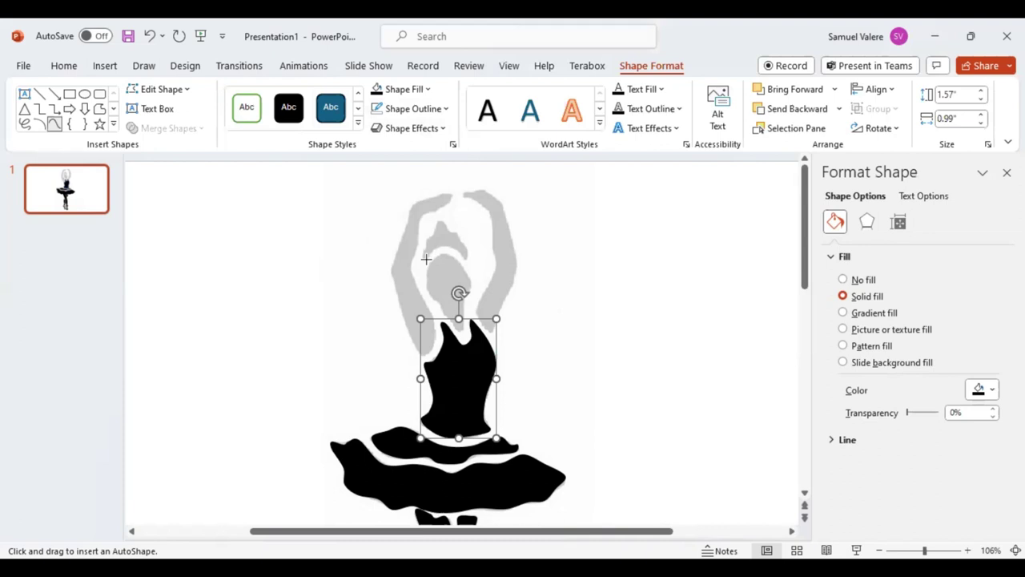
{"action": "mouse_move", "coordinate": [426, 259]}
{"action": "left_mouse_down"}
{"action": "mouse_move", "coordinate": [448, 246]}
{"action": "mouse_move", "coordinate": [466, 257]}
{"action": "mouse_move", "coordinate": [438, 224]}
{"action": "mouse_move", "coordinate": [425, 250]}
{"action": "left_mouse_up"}
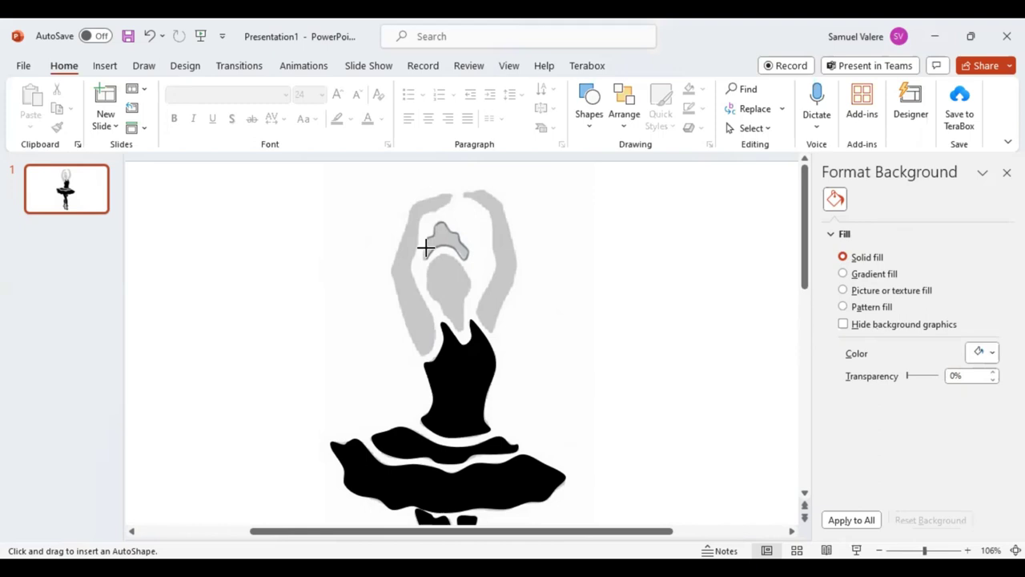
{"action": "left_click_drag", "start_coordinate": [426, 249], "coordinate": [425, 259]}
{"action": "left_click", "coordinate": [376, 89]}
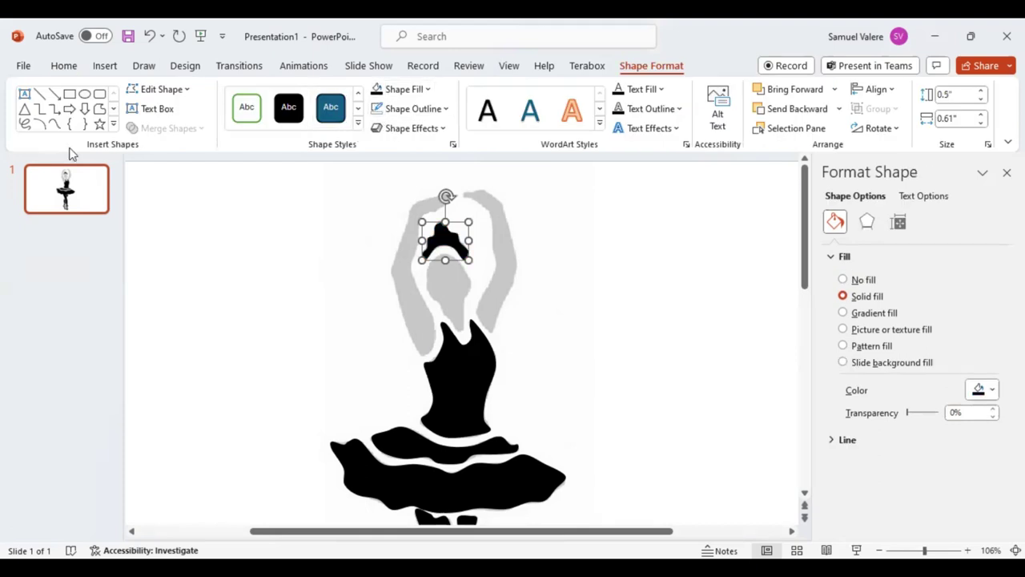
{"action": "left_click", "coordinate": [53, 124]}
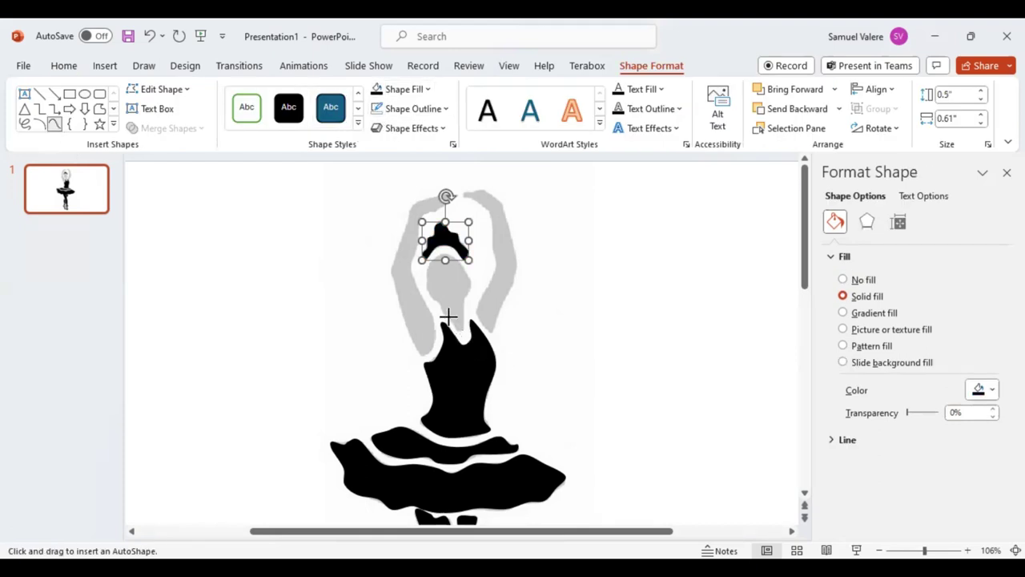
Outline the face and neck as a freeform linking the bun to the bodice.
{"action": "left_click", "coordinate": [448, 317]}
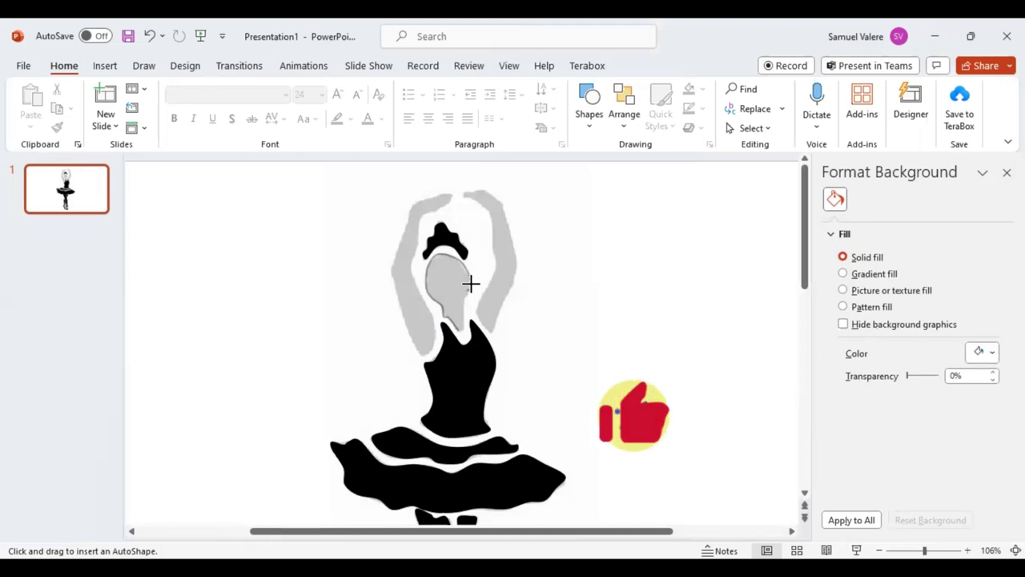
{"action": "left_click", "coordinate": [471, 284]}
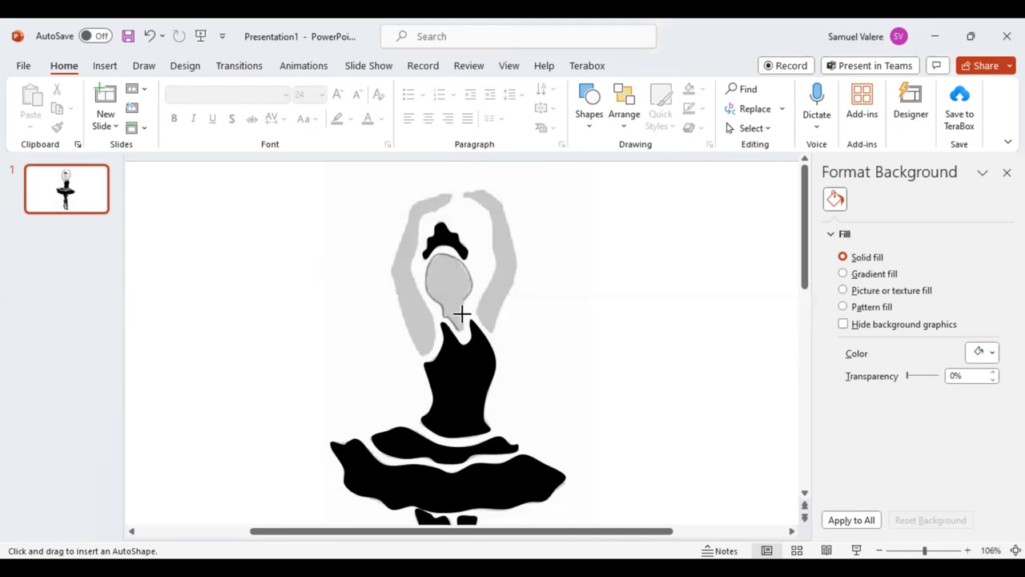
{"action": "left_click", "coordinate": [462, 328]}
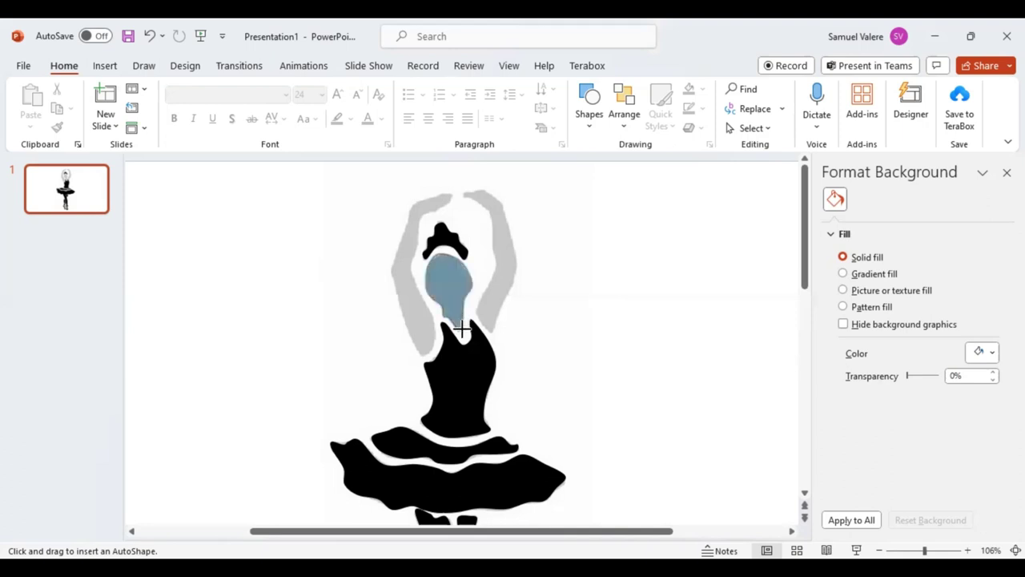
{"action": "double_click", "coordinate": [472, 280]}
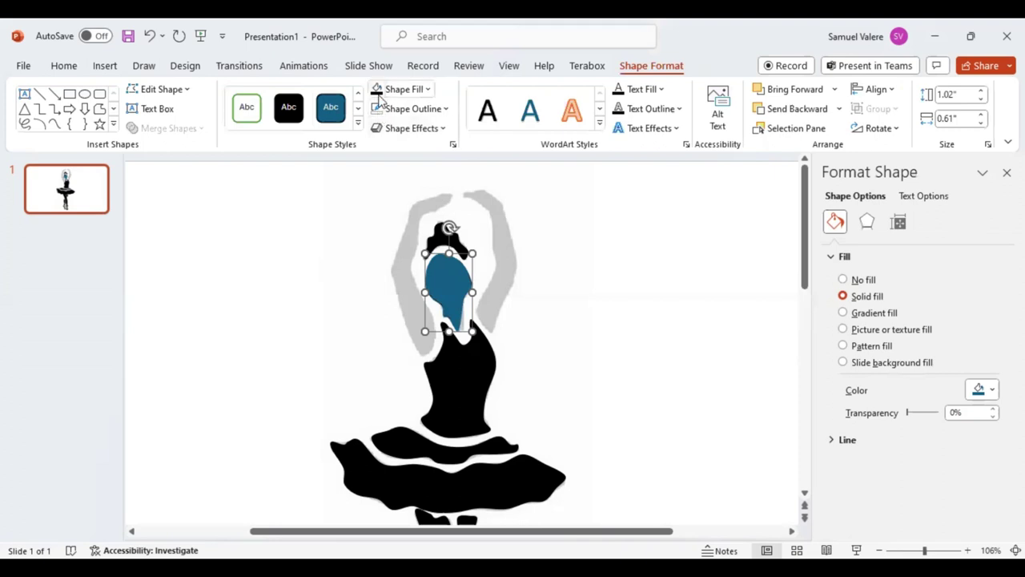
Adjust the neck vertex with Edit Points, then start the left arm's freeform outline.
{"action": "right_click", "coordinate": [451, 321]}
{"action": "left_click", "coordinate": [490, 306]}
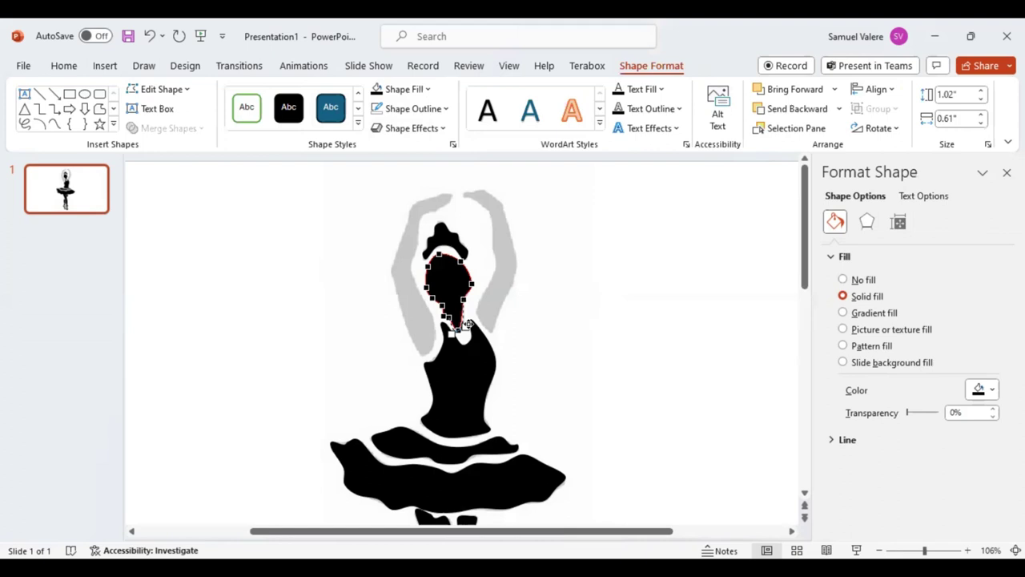
{"action": "left_click_drag", "start_coordinate": [469, 323], "coordinate": [466, 327]}
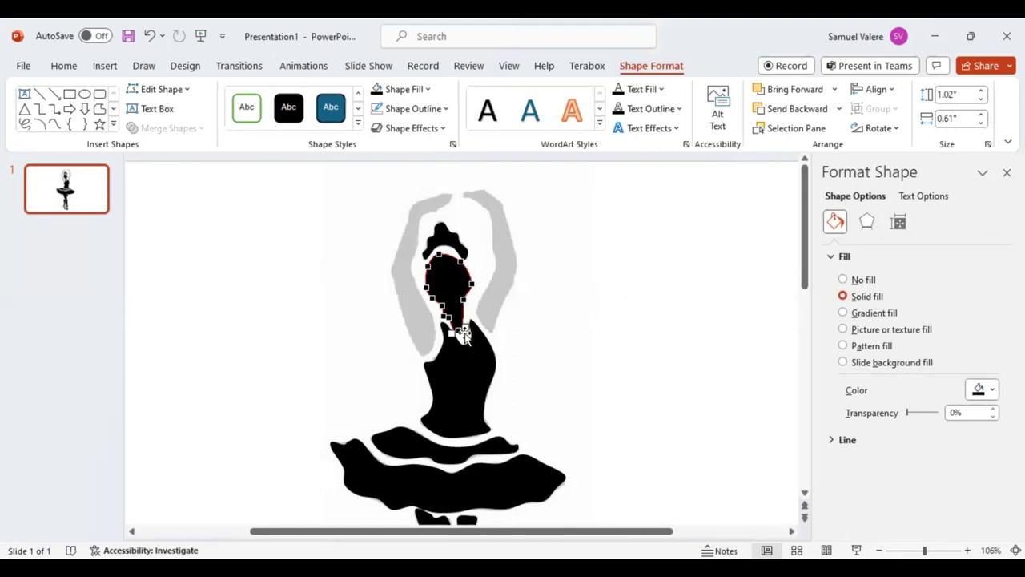
{"action": "left_click", "coordinate": [54, 124]}
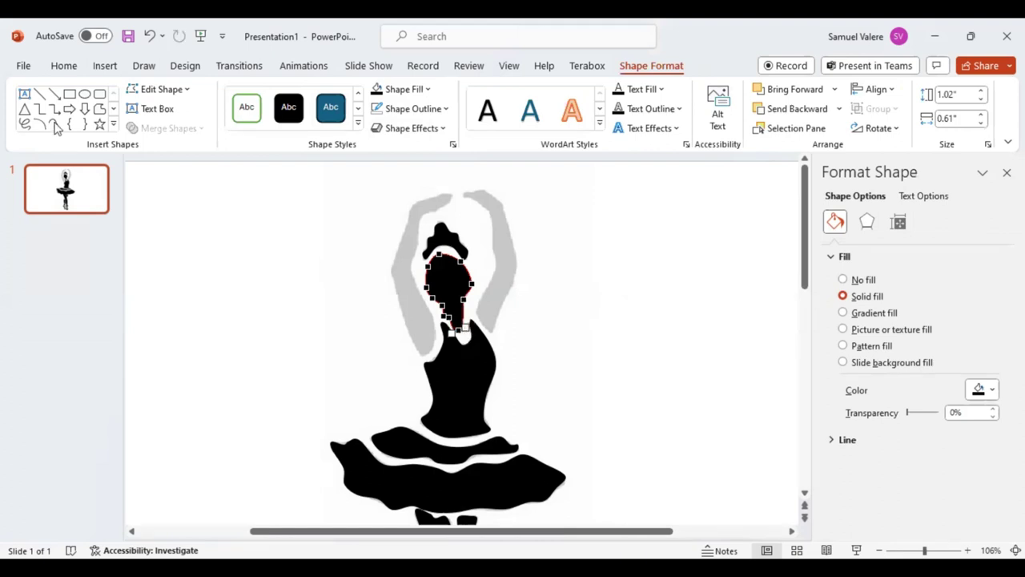
{"action": "left_click", "coordinate": [449, 201]}
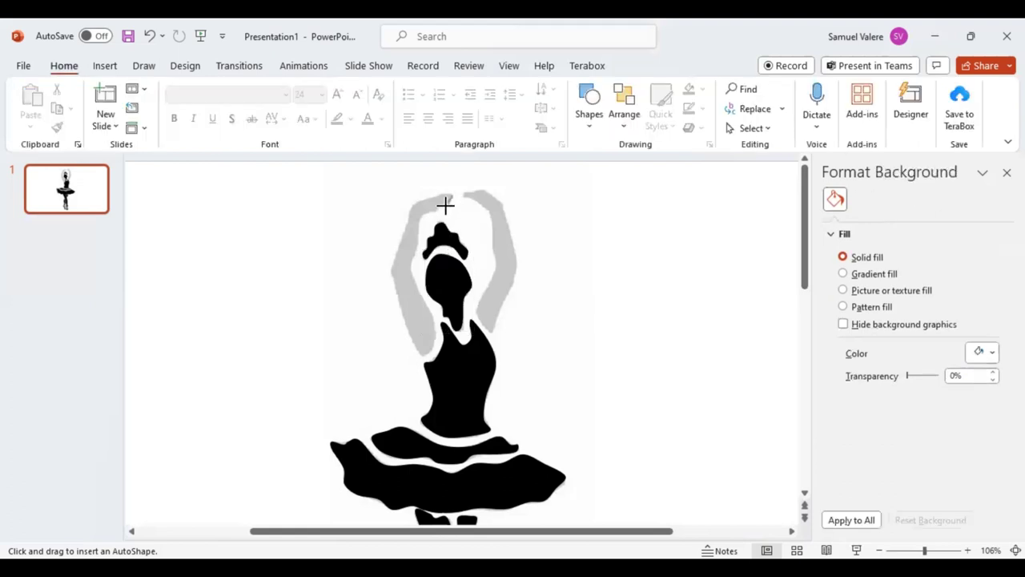
Finish outlining the left raised arm, close the shape and fill it black.
{"action": "left_click_drag", "start_coordinate": [445, 205], "coordinate": [424, 213]}
{"action": "mouse_move", "coordinate": [424, 212]}
{"action": "left_mouse_down"}
{"action": "mouse_move", "coordinate": [410, 275]}
{"action": "mouse_move", "coordinate": [432, 325]}
{"action": "mouse_move", "coordinate": [424, 360]}
{"action": "mouse_move", "coordinate": [389, 272]}
{"action": "left_mouse_up"}
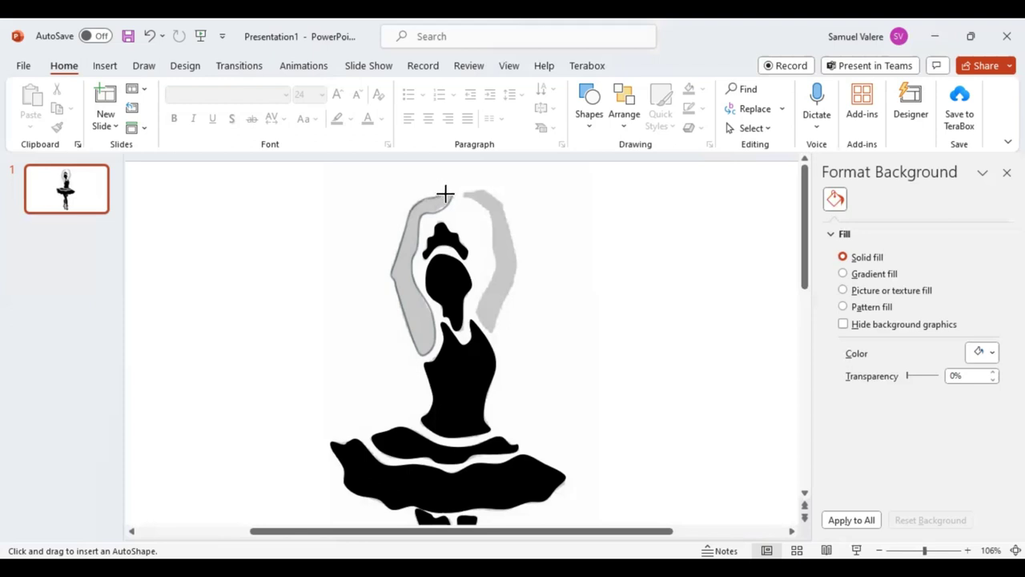
{"action": "left_click", "coordinate": [449, 194]}
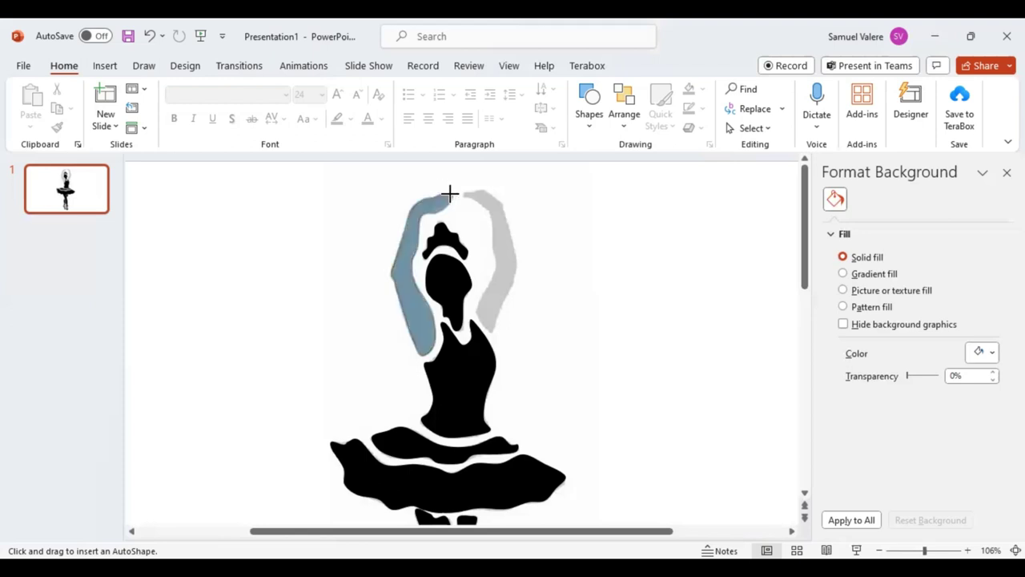
{"action": "left_click", "coordinate": [449, 193]}
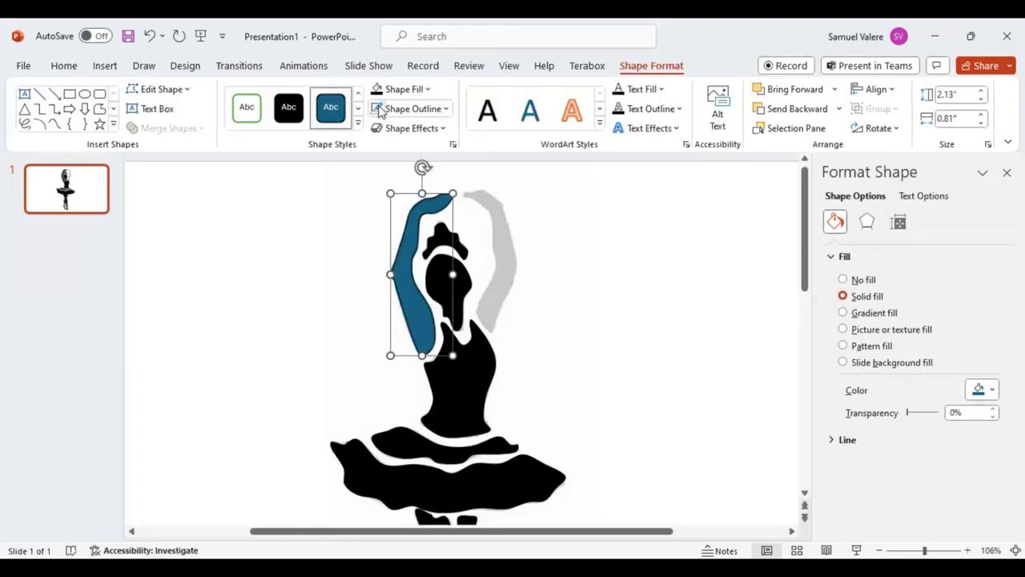
{"action": "left_click", "coordinate": [54, 125]}
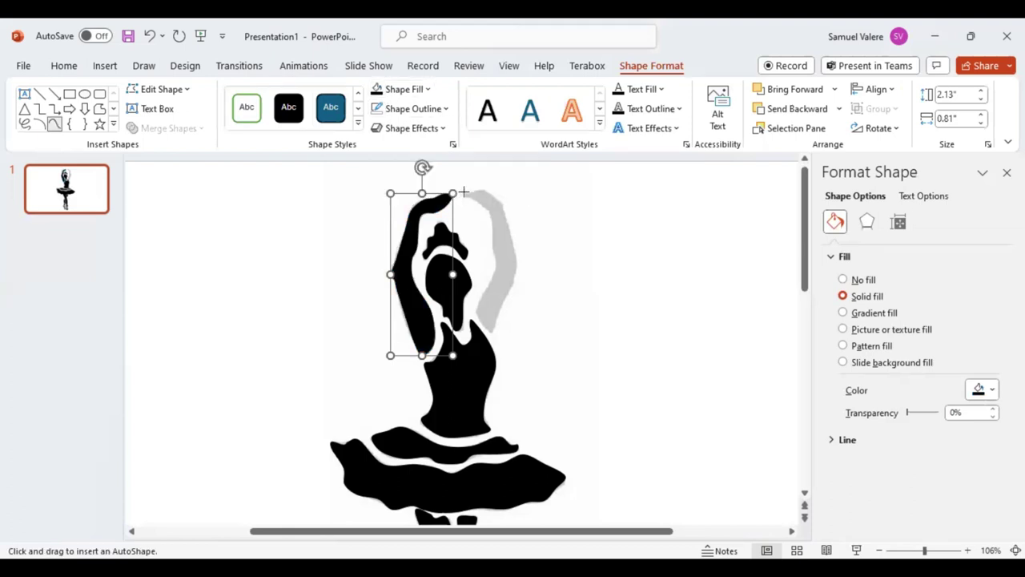
Outline the right raised arm as a closed freeform and fill it solid black.
{"action": "left_click", "coordinate": [469, 190]}
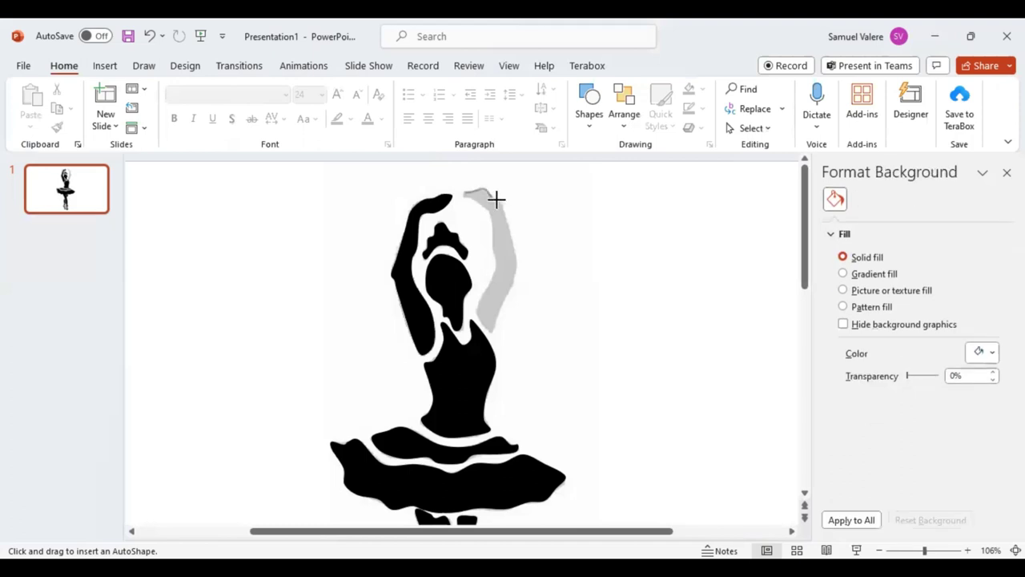
{"action": "left_click_drag", "start_coordinate": [502, 202], "coordinate": [513, 273]}
{"action": "mouse_move", "coordinate": [513, 273]}
{"action": "left_mouse_down"}
{"action": "mouse_move", "coordinate": [492, 330]}
{"action": "mouse_move", "coordinate": [478, 313]}
{"action": "mouse_move", "coordinate": [487, 209]}
{"action": "left_mouse_up"}
{"action": "mouse_move", "coordinate": [487, 210]}
{"action": "left_mouse_down"}
{"action": "mouse_move", "coordinate": [468, 208]}
{"action": "mouse_move", "coordinate": [484, 207]}
{"action": "left_mouse_up"}
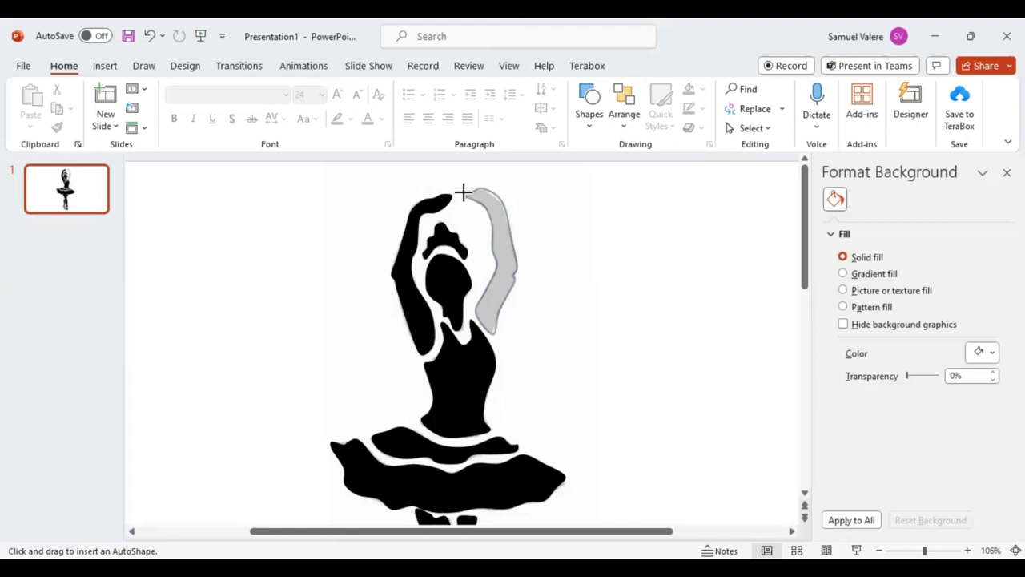
{"action": "left_click", "coordinate": [463, 192]}
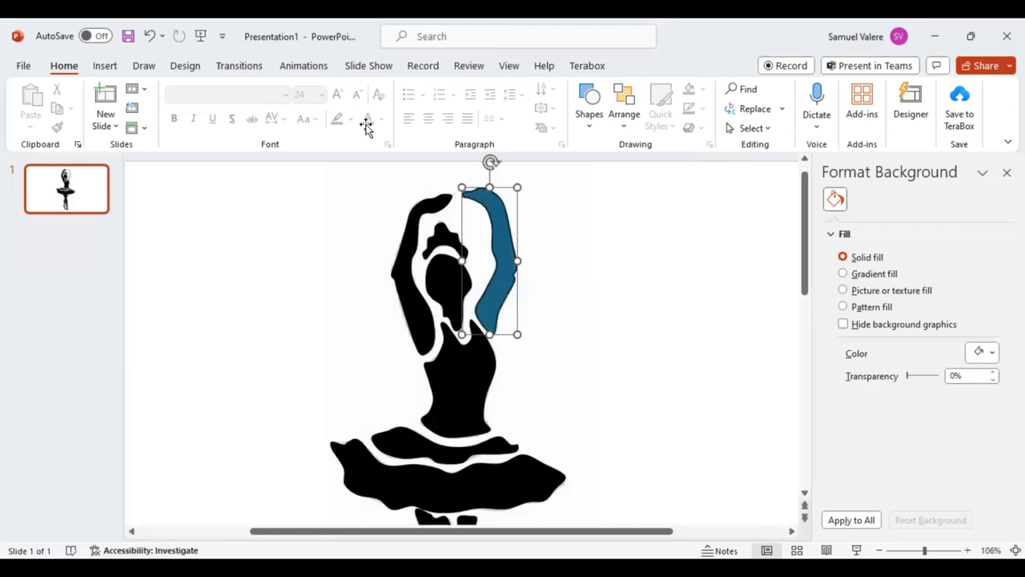
{"action": "left_click", "coordinate": [377, 90]}
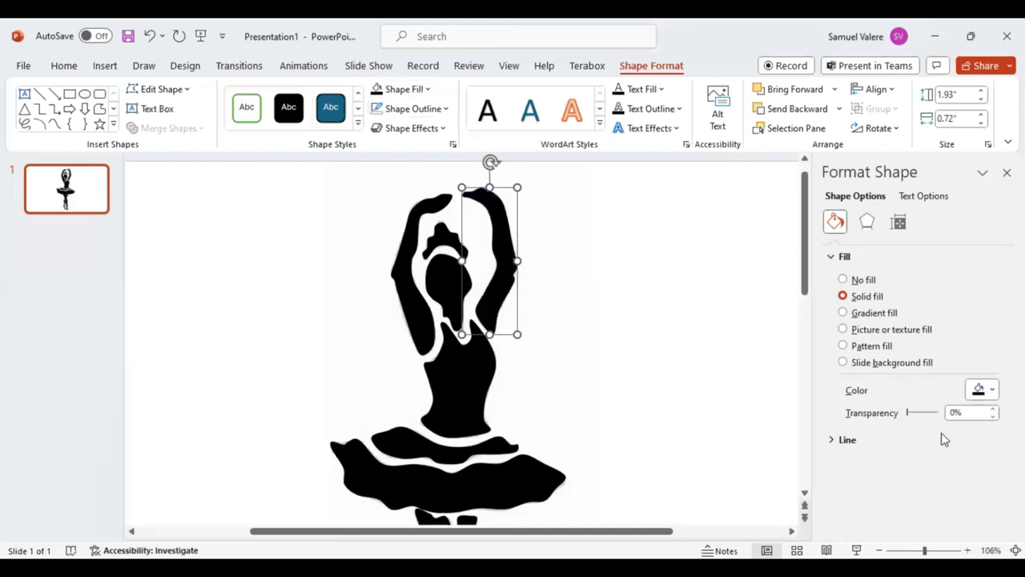
Move the reference picture right of the silhouette and set its transparency to 0%.
{"action": "left_click", "coordinate": [914, 549]}
{"action": "left_click", "coordinate": [905, 550]}
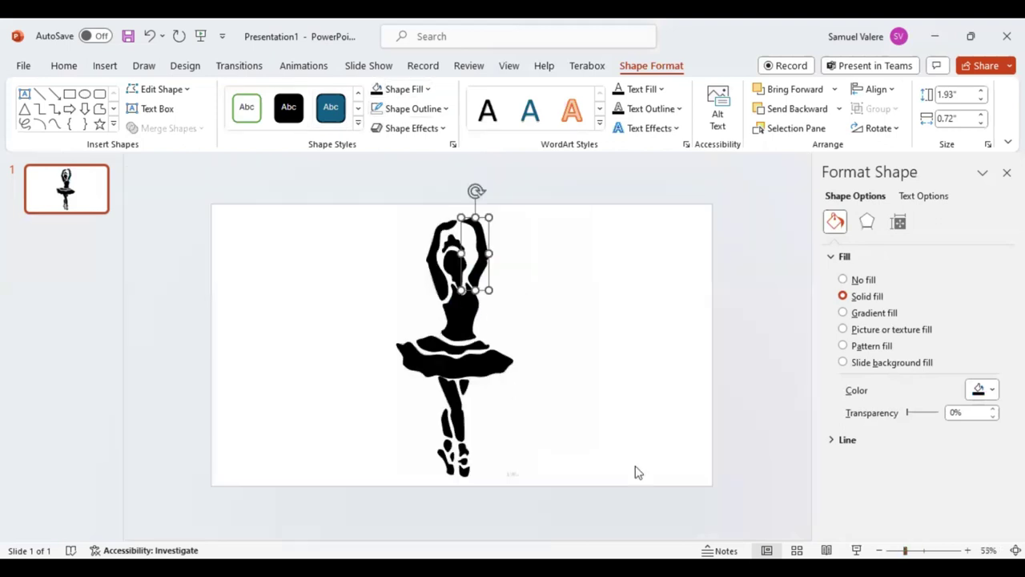
{"action": "mouse_move", "coordinate": [529, 419]}
{"action": "left_mouse_down"}
{"action": "mouse_move", "coordinate": [655, 411]}
{"action": "mouse_move", "coordinate": [727, 390]}
{"action": "left_mouse_up"}
{"action": "left_click", "coordinate": [930, 201]}
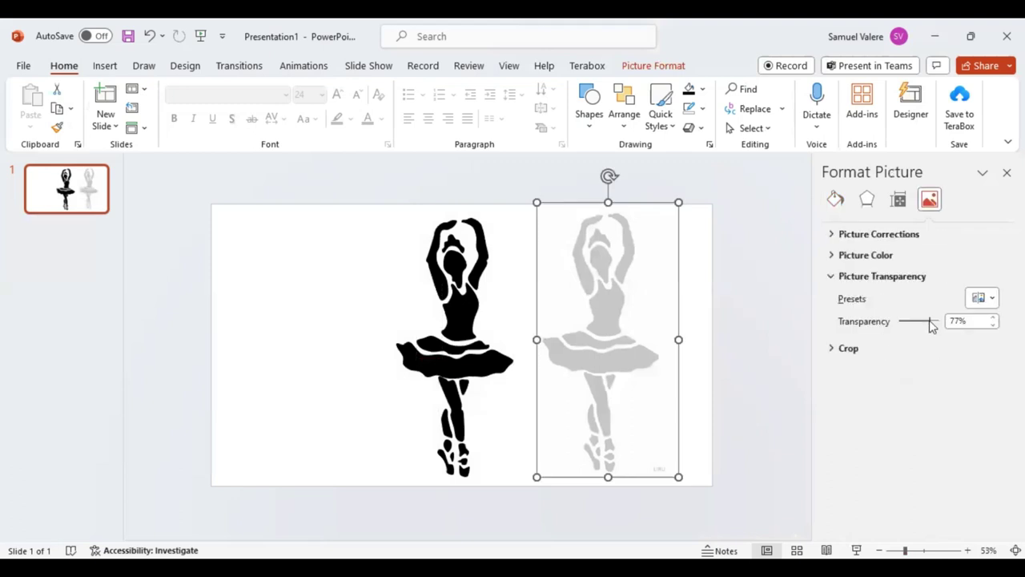
{"action": "left_click_drag", "start_coordinate": [932, 324], "coordinate": [878, 327]}
Shrink the reference picture to a thumbnail in the slide's top-right corner.
{"action": "left_click_drag", "start_coordinate": [535, 478], "coordinate": [650, 274]}
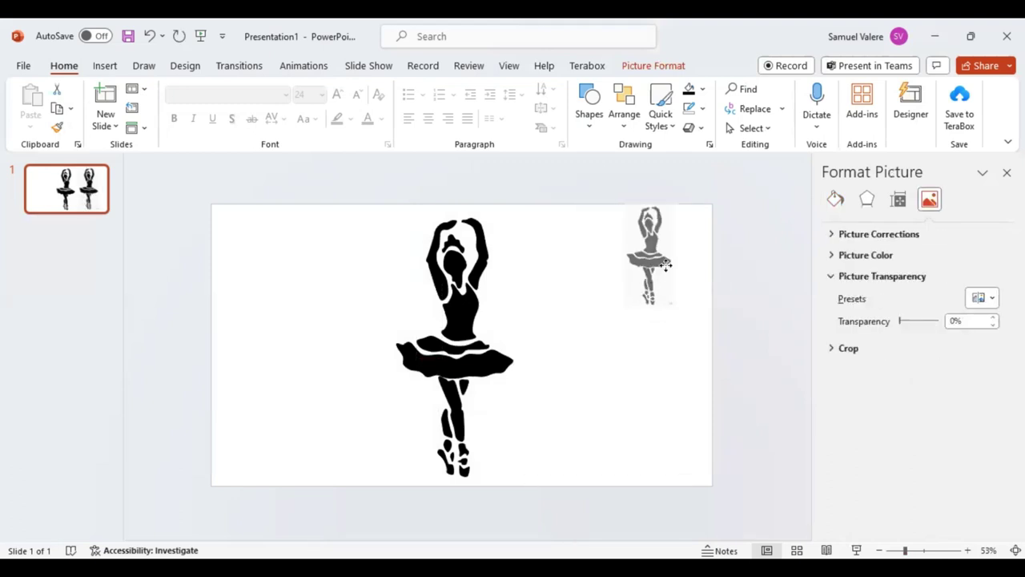
{"action": "left_click_drag", "start_coordinate": [650, 274], "coordinate": [661, 305]}
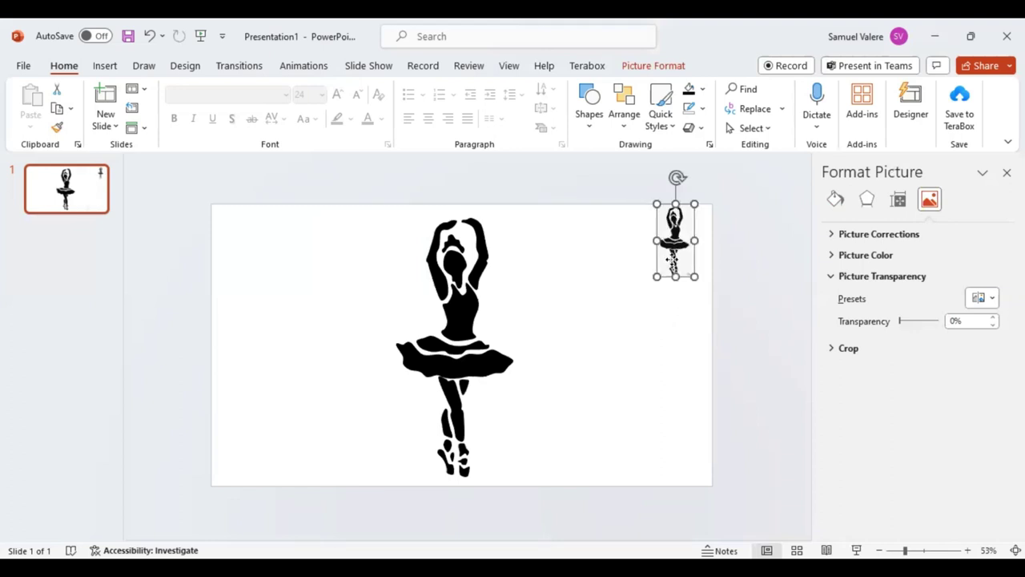
{"action": "left_click_drag", "start_coordinate": [673, 262], "coordinate": [688, 263]}
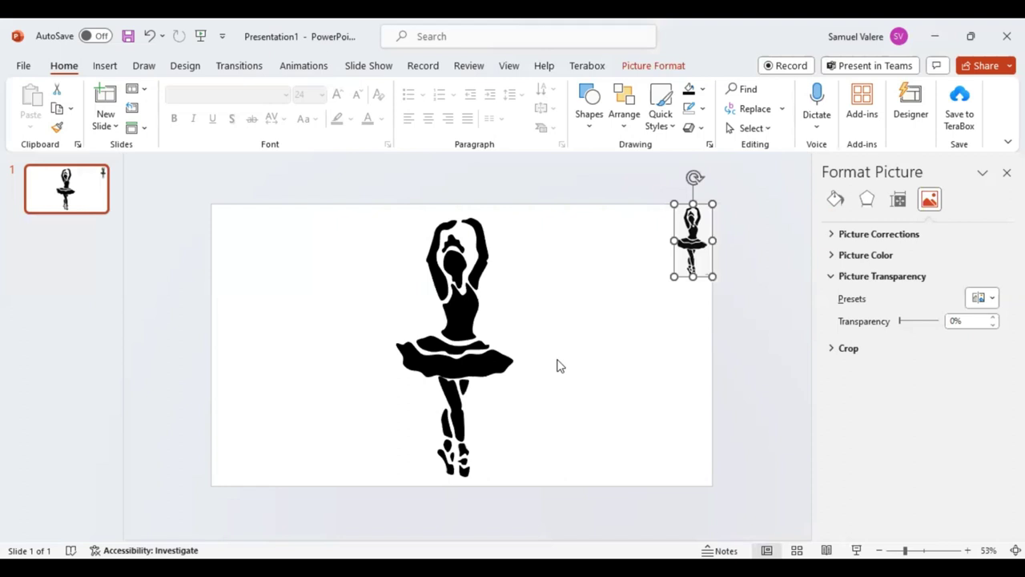